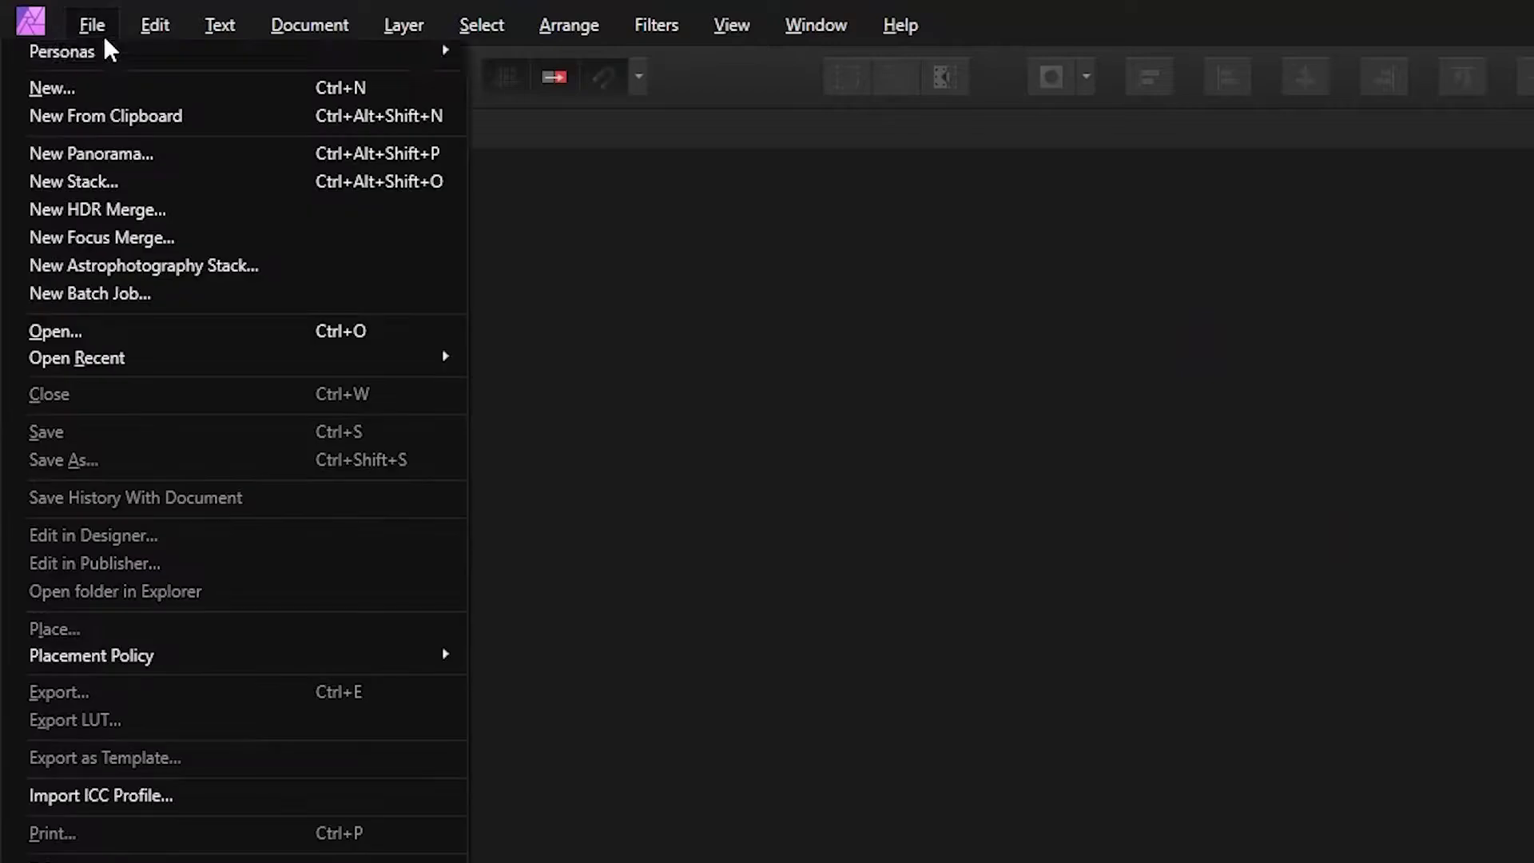
- Create a new document and flood-fill the canvas dark navy blue
left_click(1158, 836)
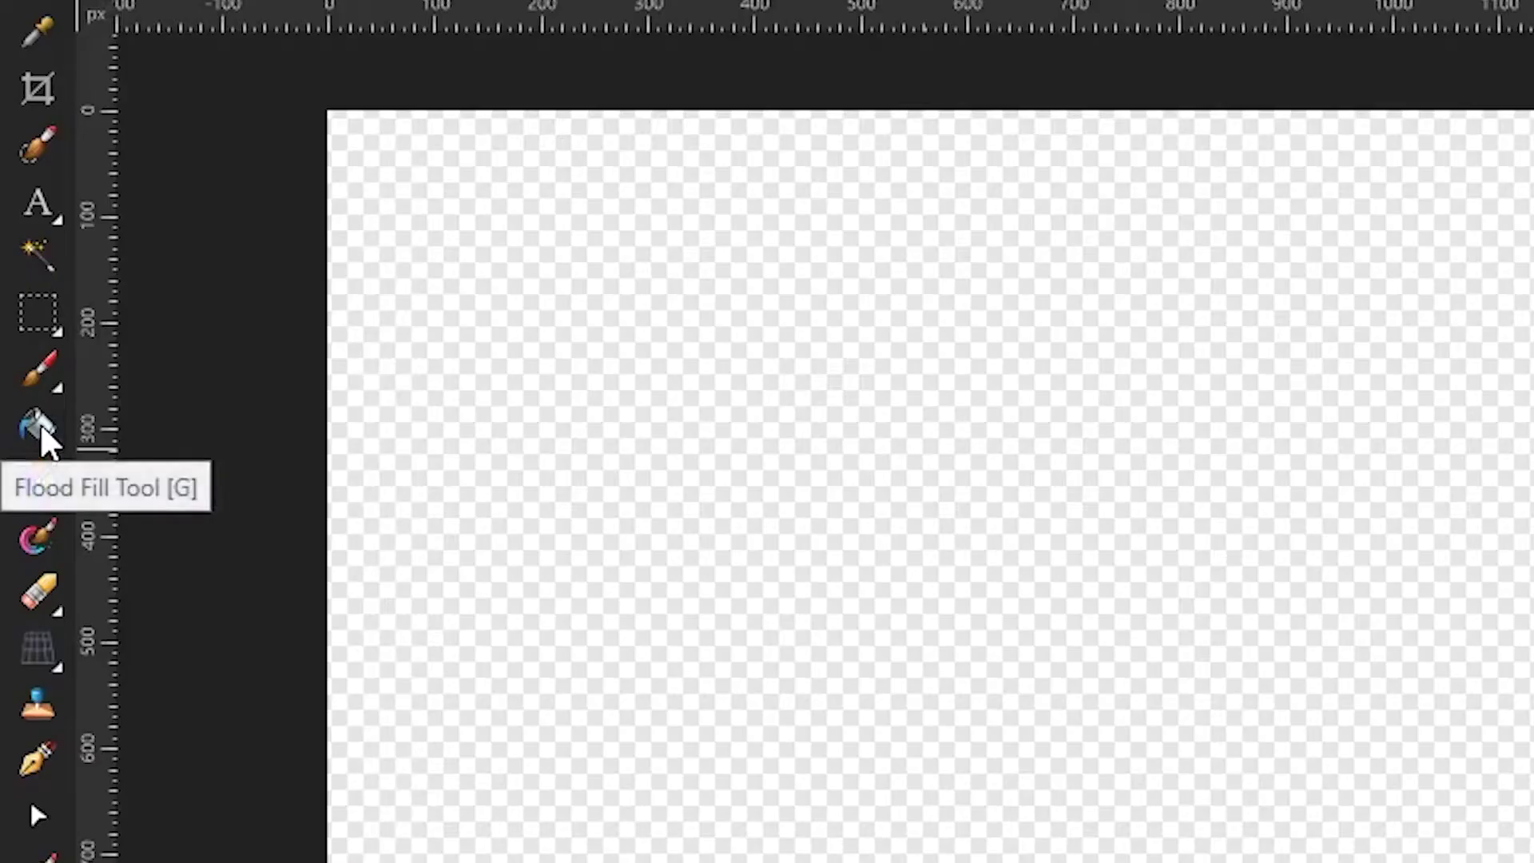
left_click(40, 422)
left_click_drag(1044, 343, 1350, 343)
left_click(1302, 559)
left_click(779, 542)
- Add artistic text 'the' at about 48 pt and switch it to a different font
key("t")
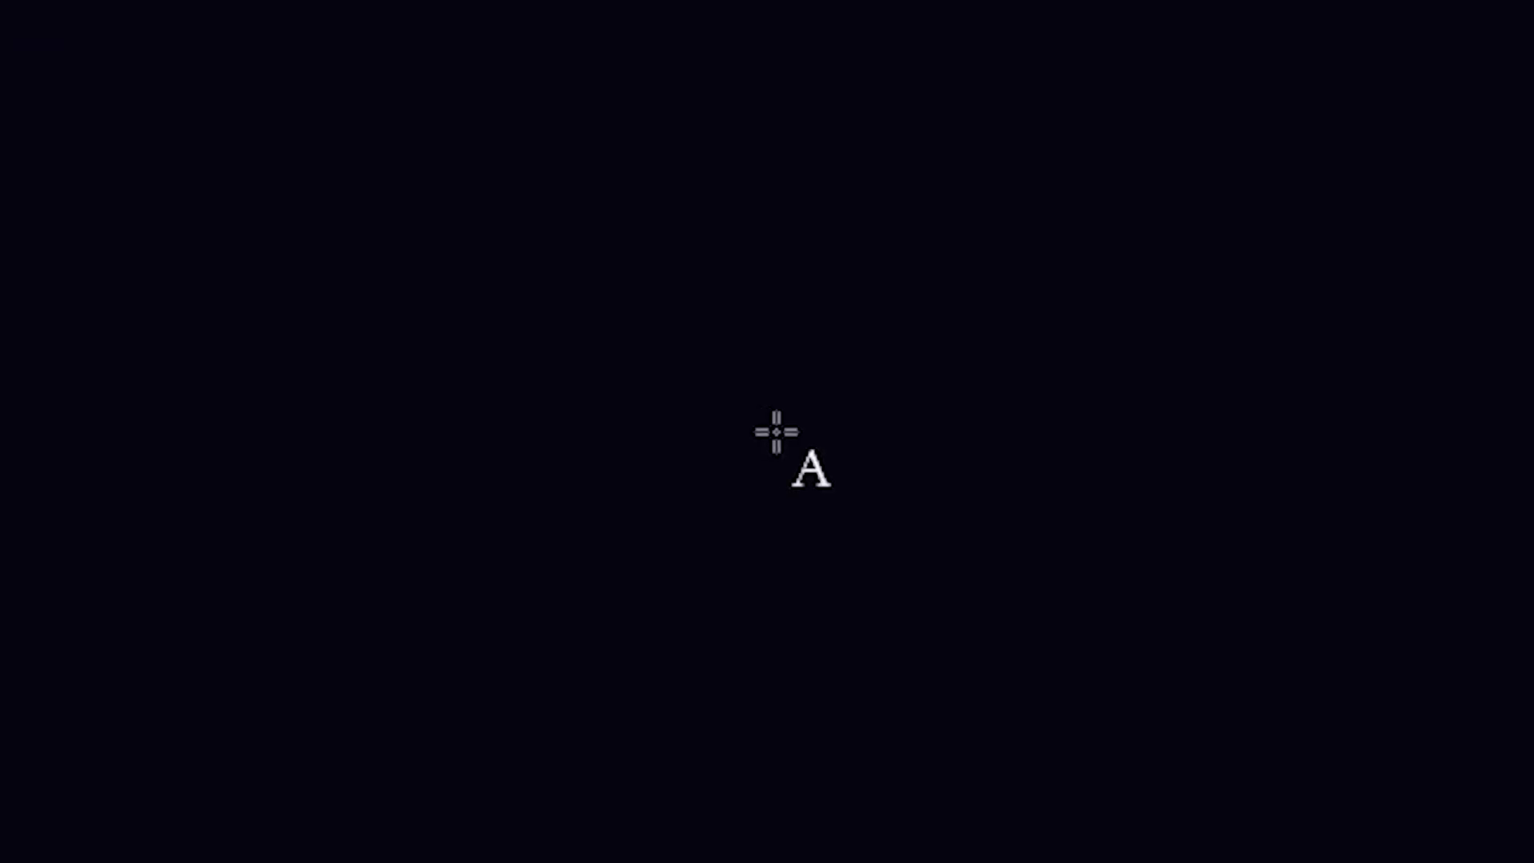
left_click_drag(763, 425, 772, 436)
type("the")
key("Escape")
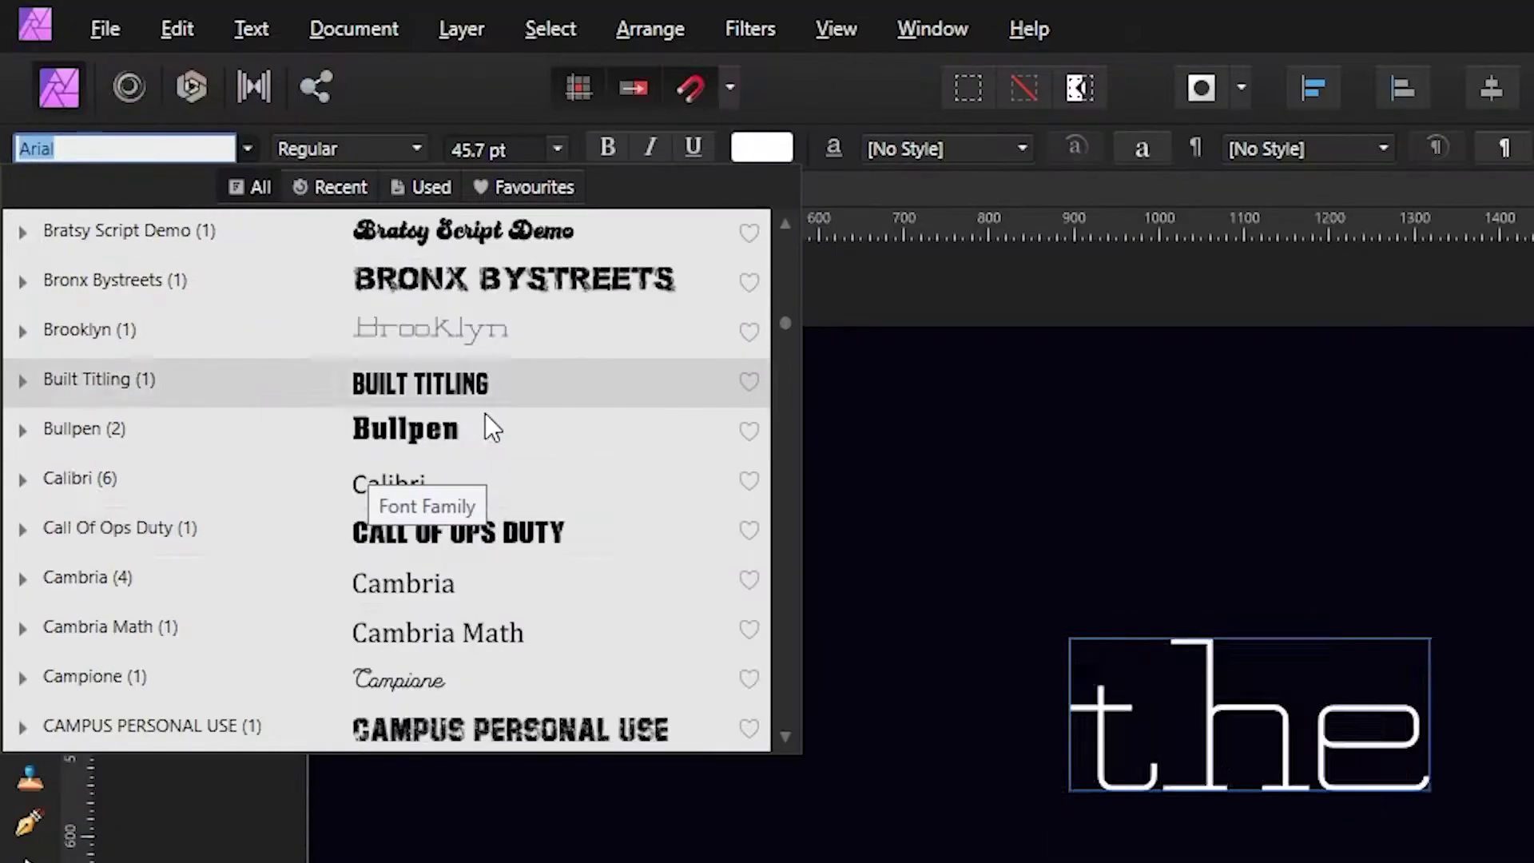
left_click(531, 631)
scroll(530, 632, "down", 5)
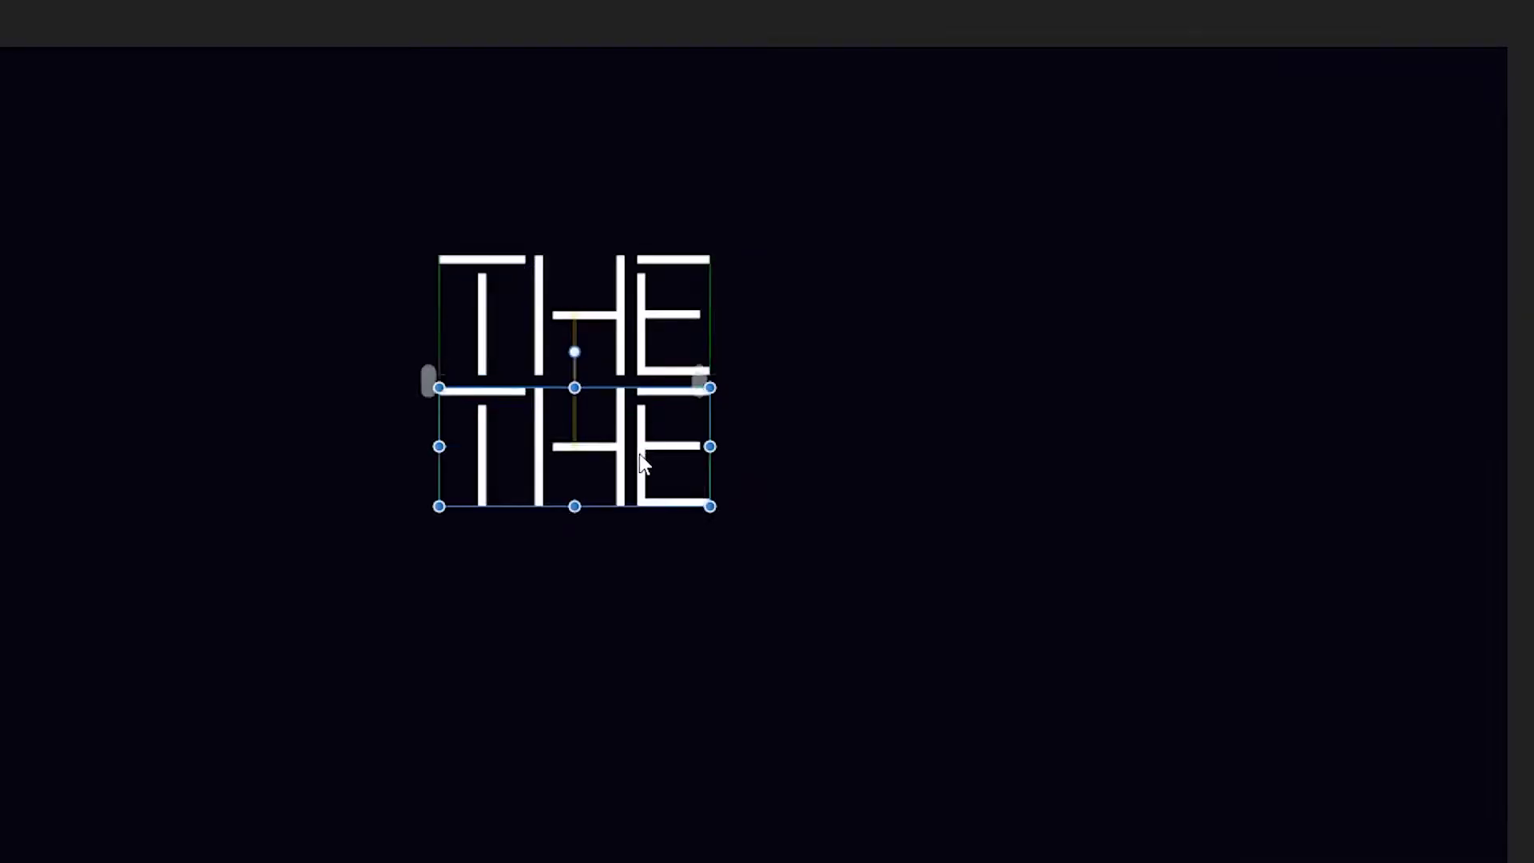
- Duplicate the text into staggered lines THE, EARLY DAY and SHOW, with SHOW at 43 pt
left_click_drag(575, 445, 576, 469)
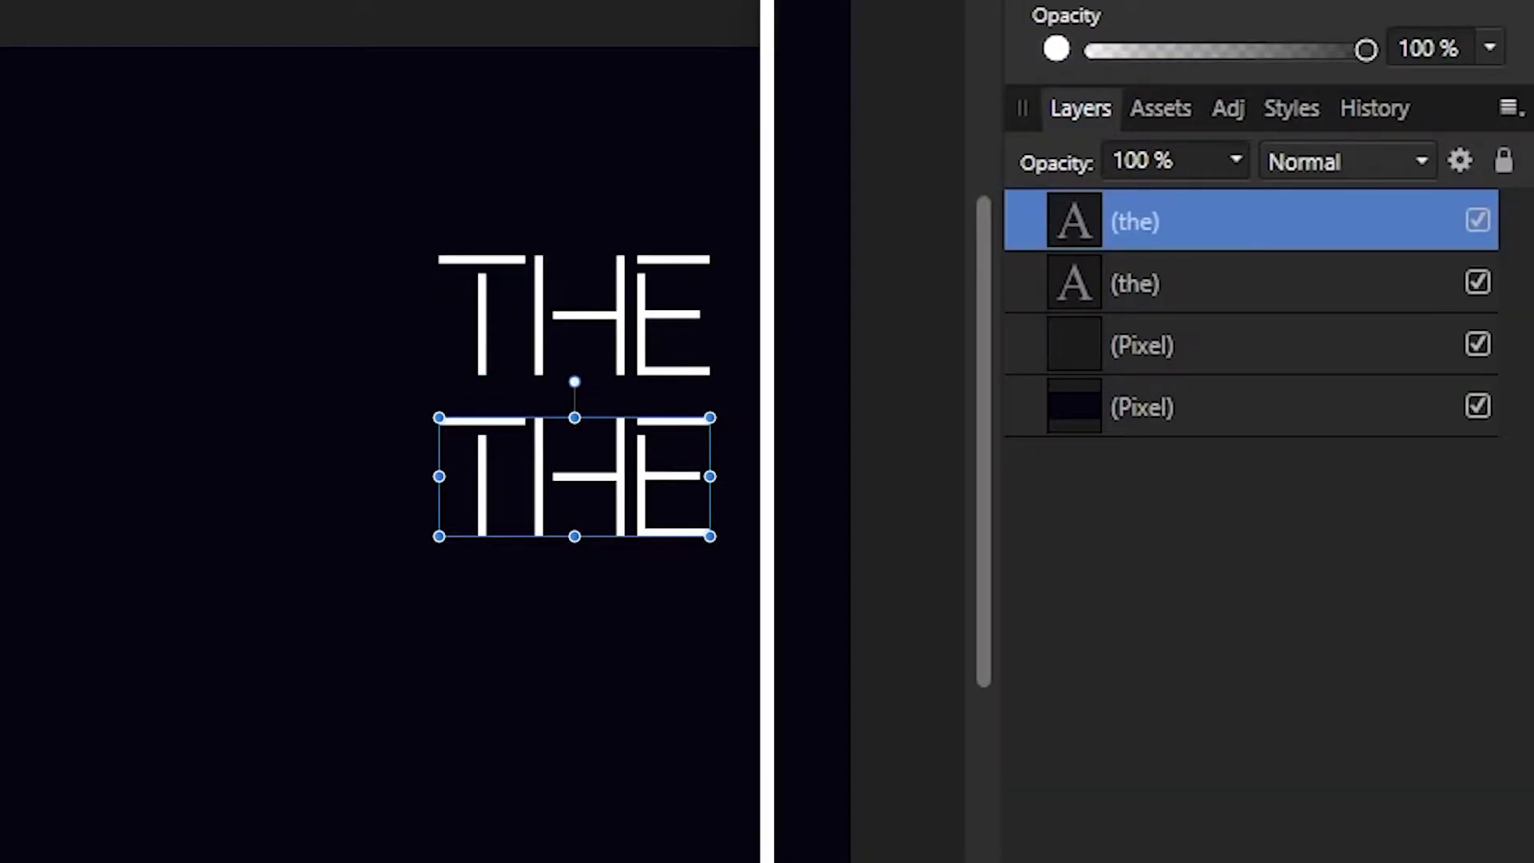
key("ctrl+j")
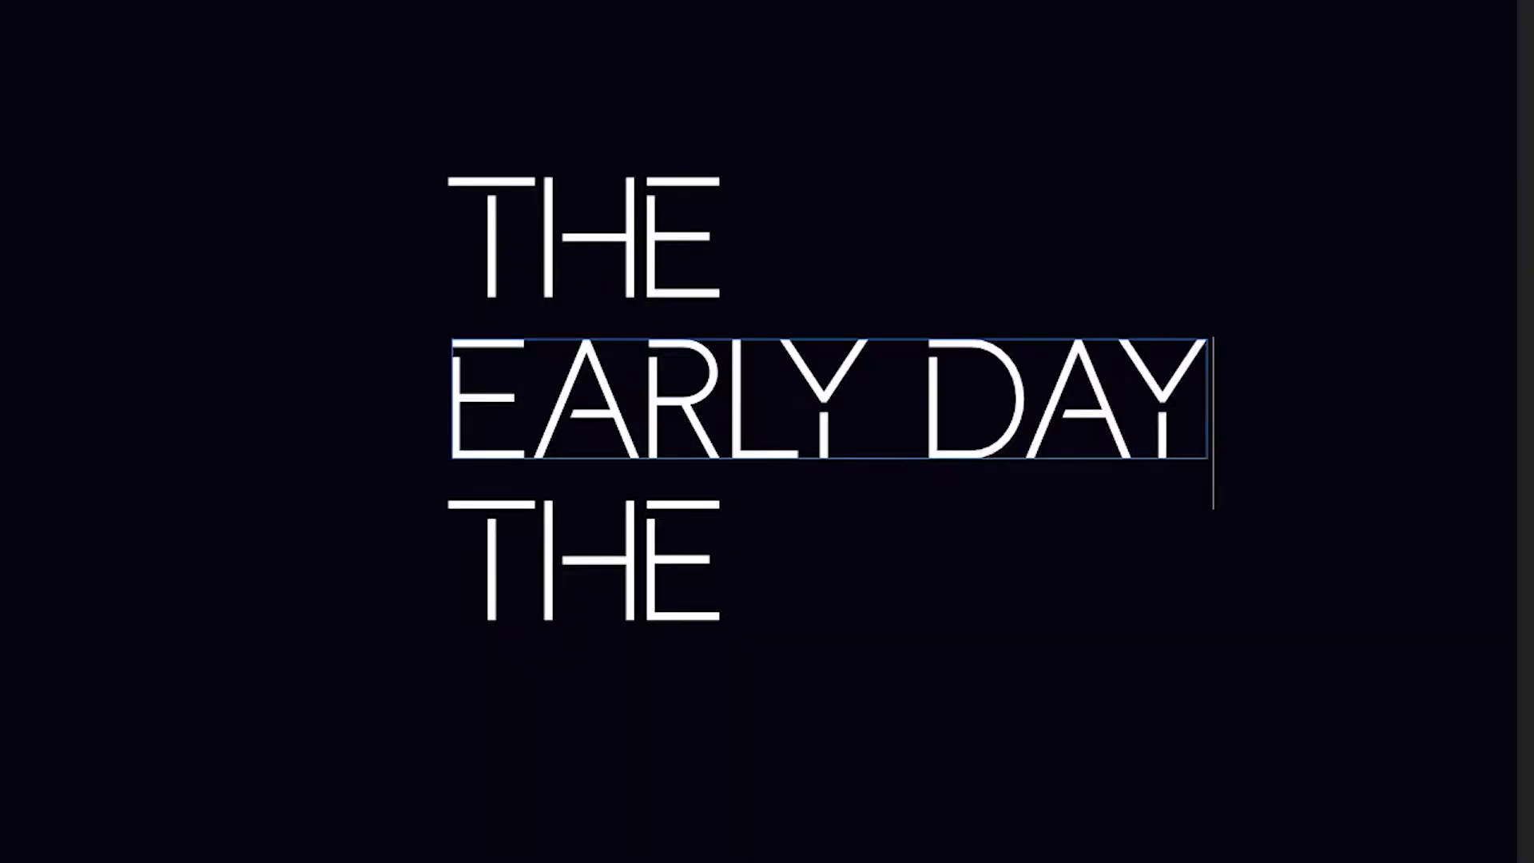
key("Escape")
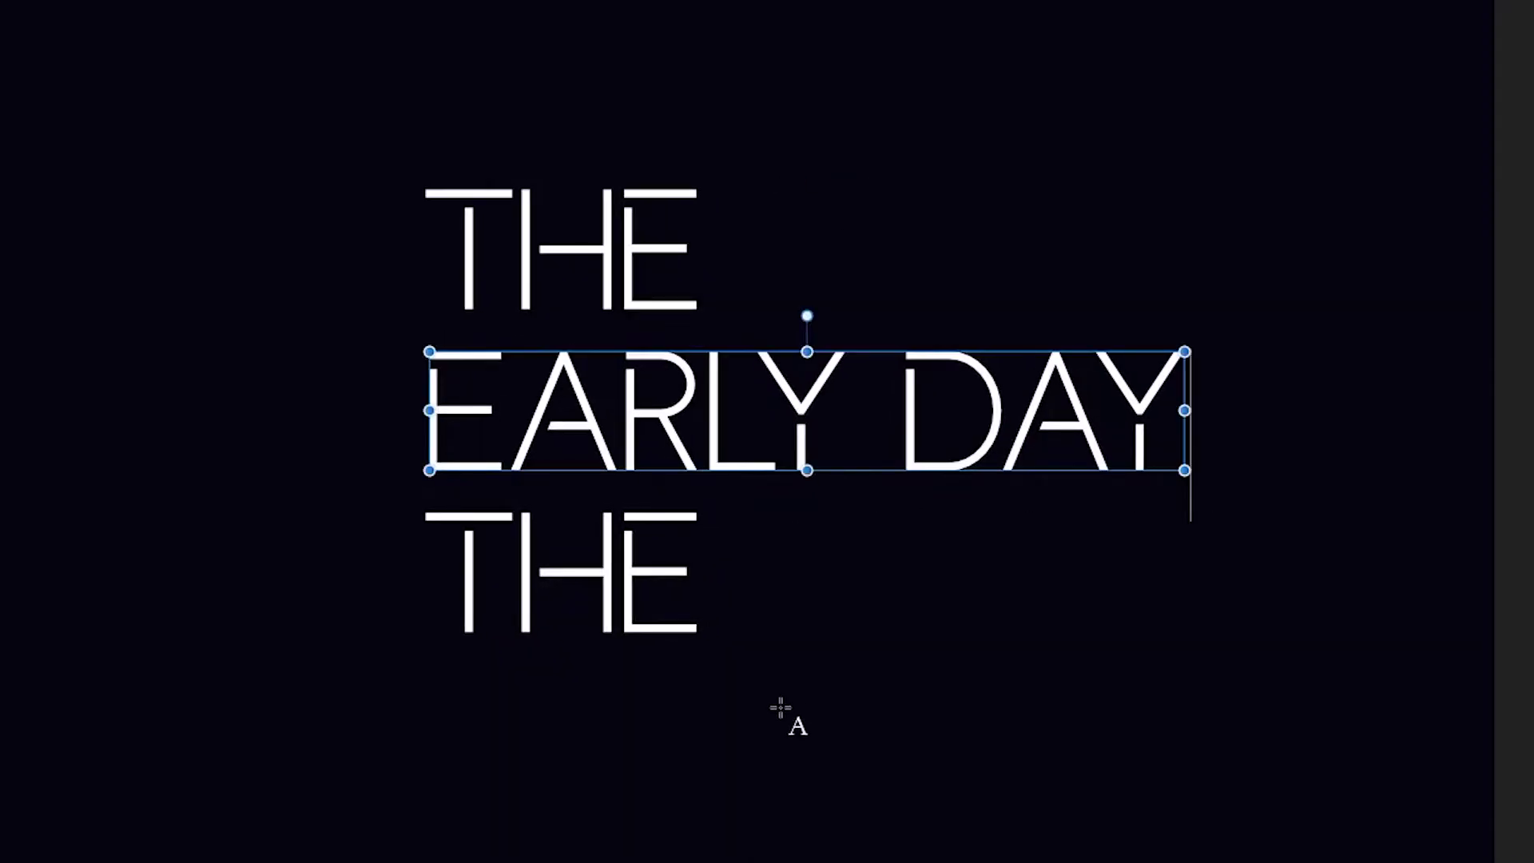
left_click(488, 559)
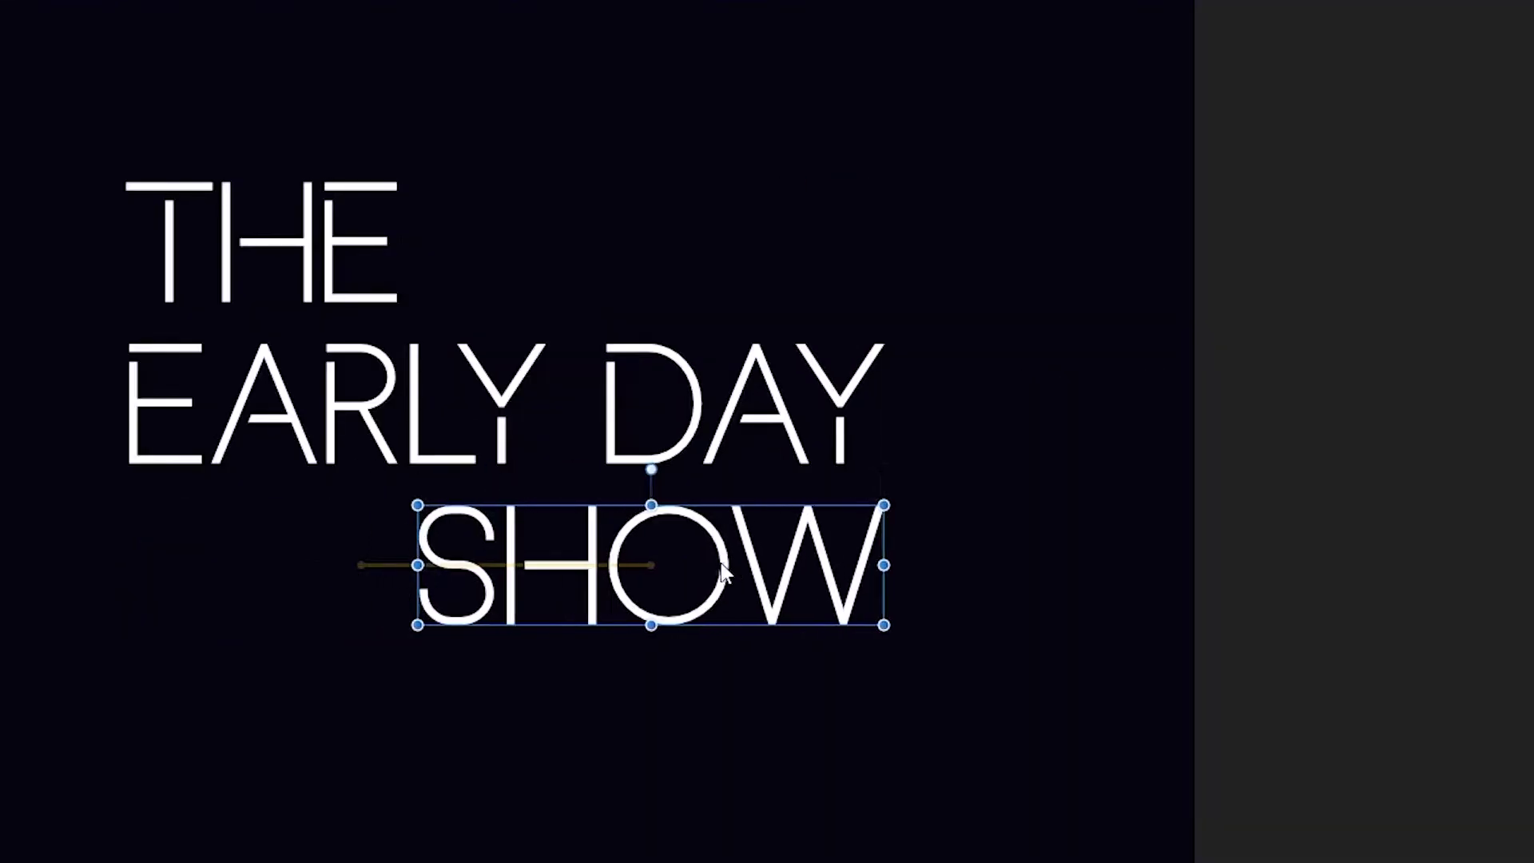
left_click_drag(723, 572, 649, 571)
left_click_drag(236, 274, 323, 274)
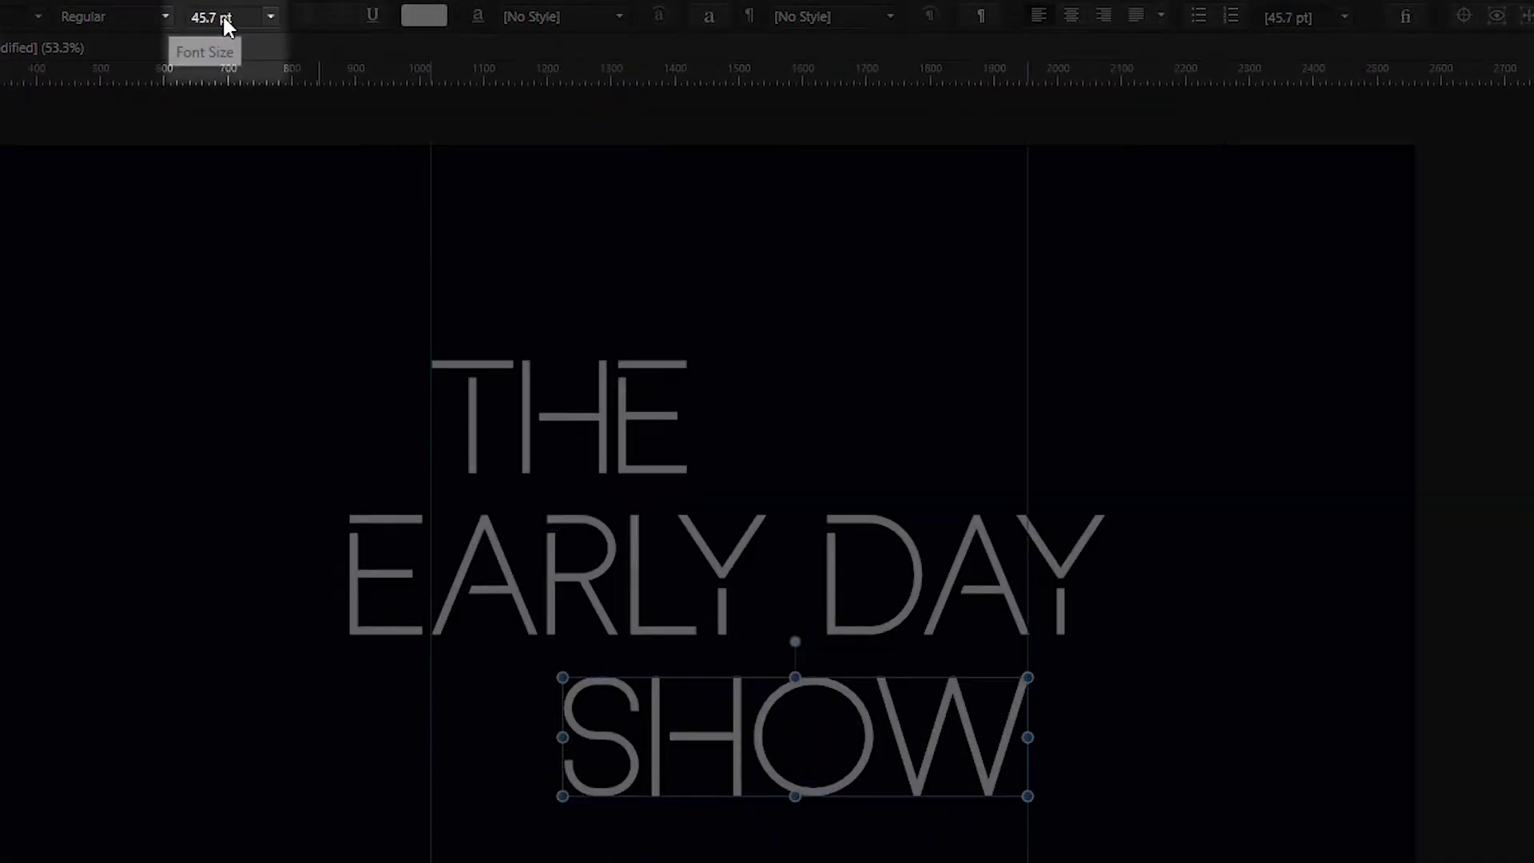
scroll(223, 16, "up", 2)
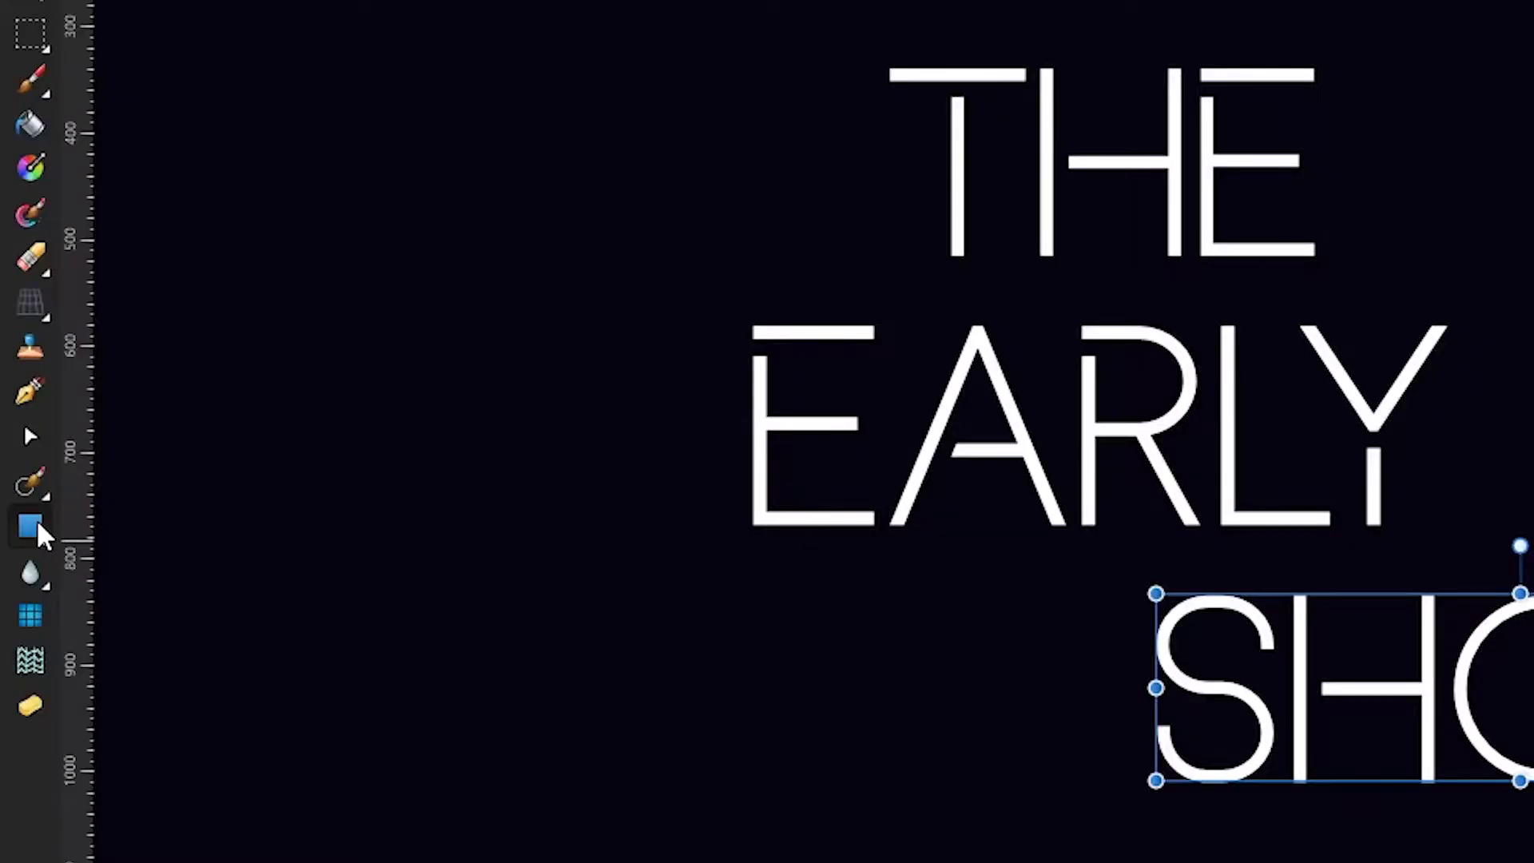
- Draw a thin rounded-rectangle bar just above EARLY DAY and stretch it across the text
left_click(36, 519)
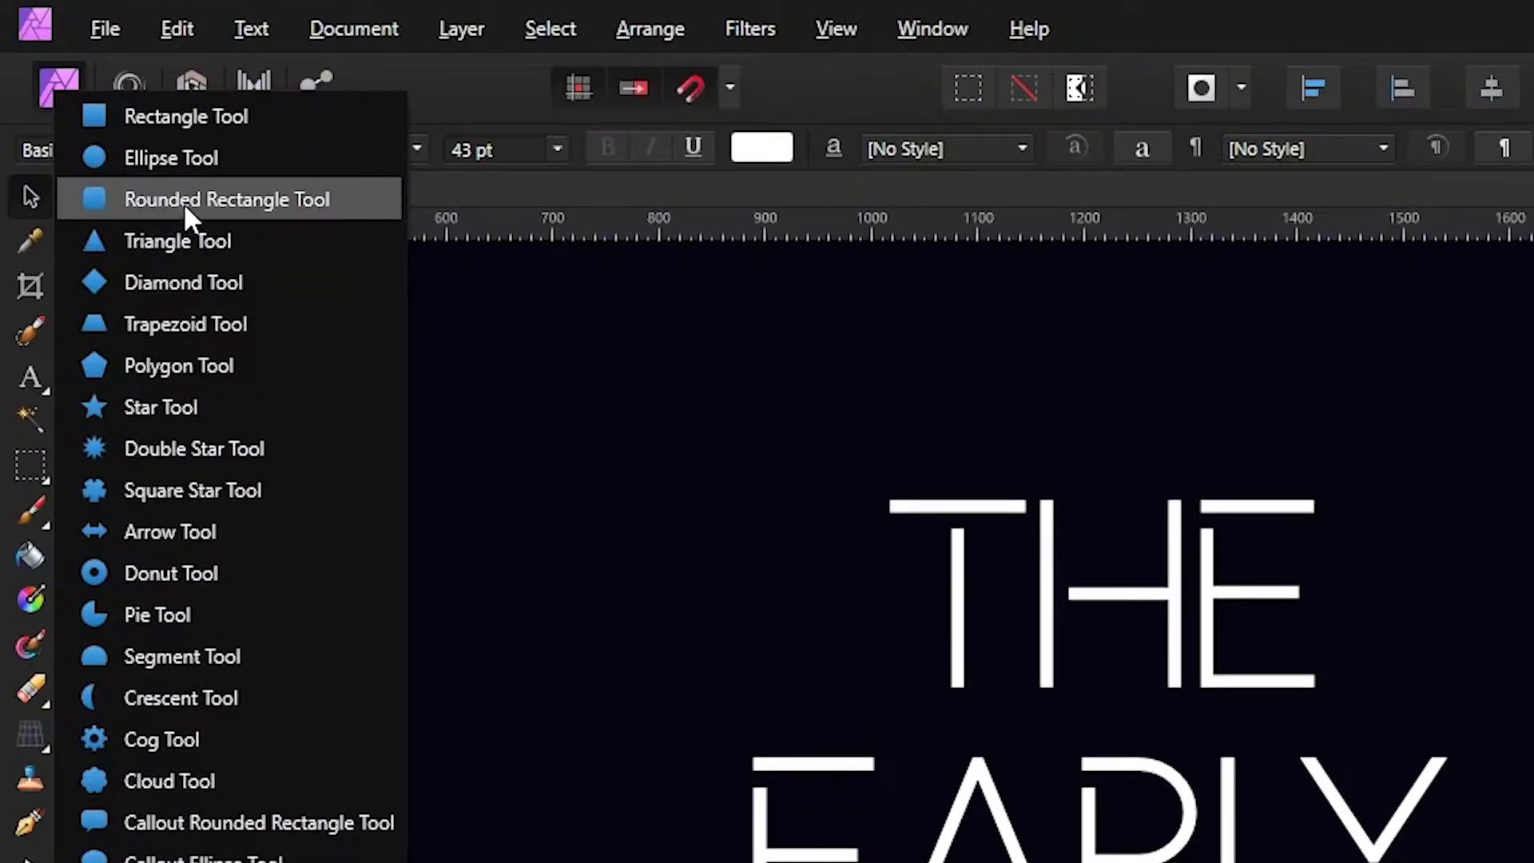
left_click(184, 203)
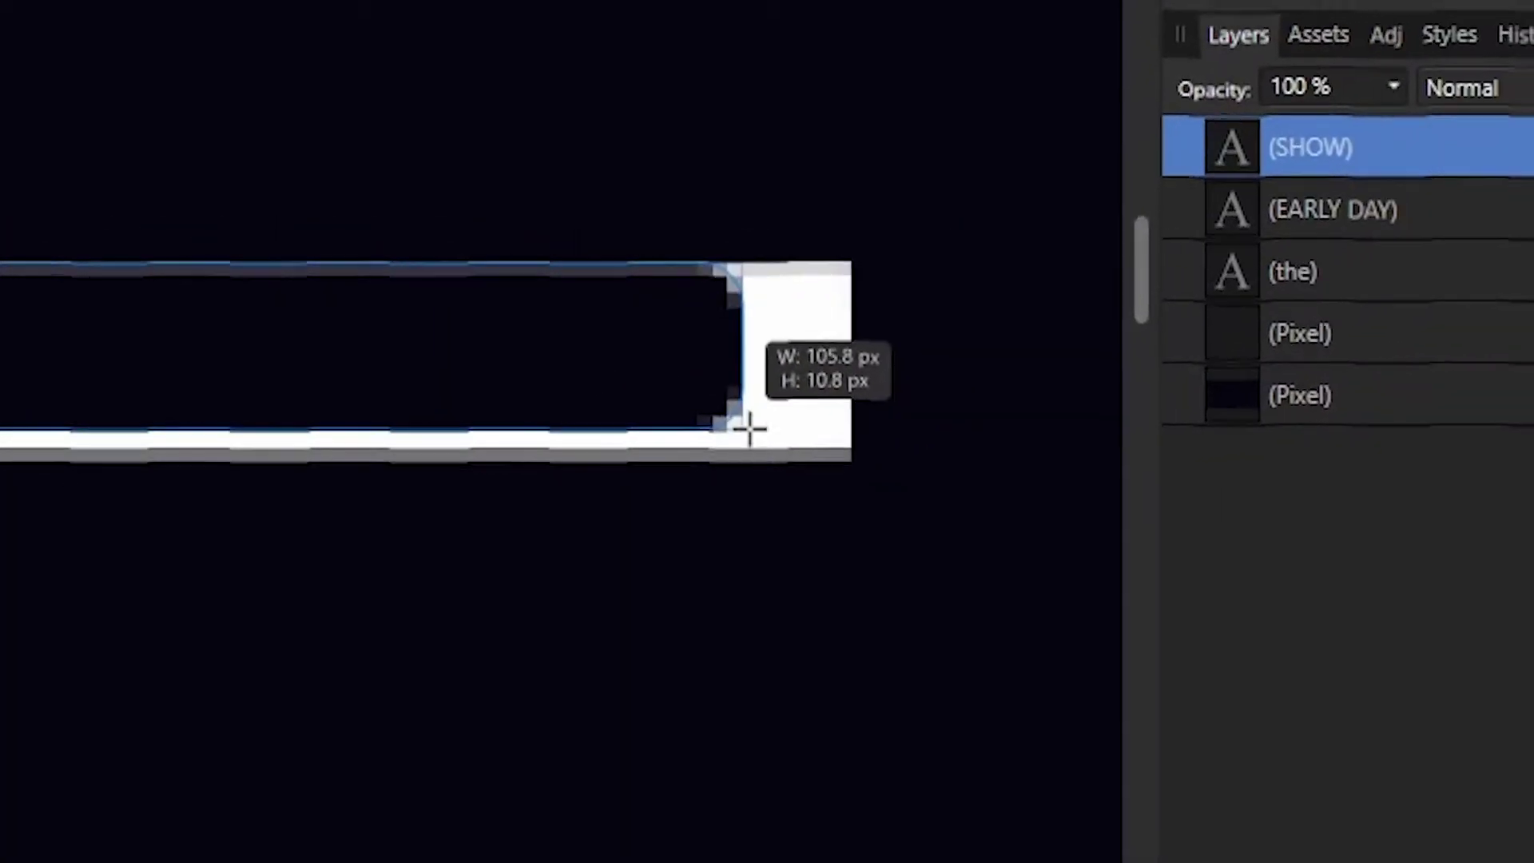
left_click_drag(747, 429, 773, 431)
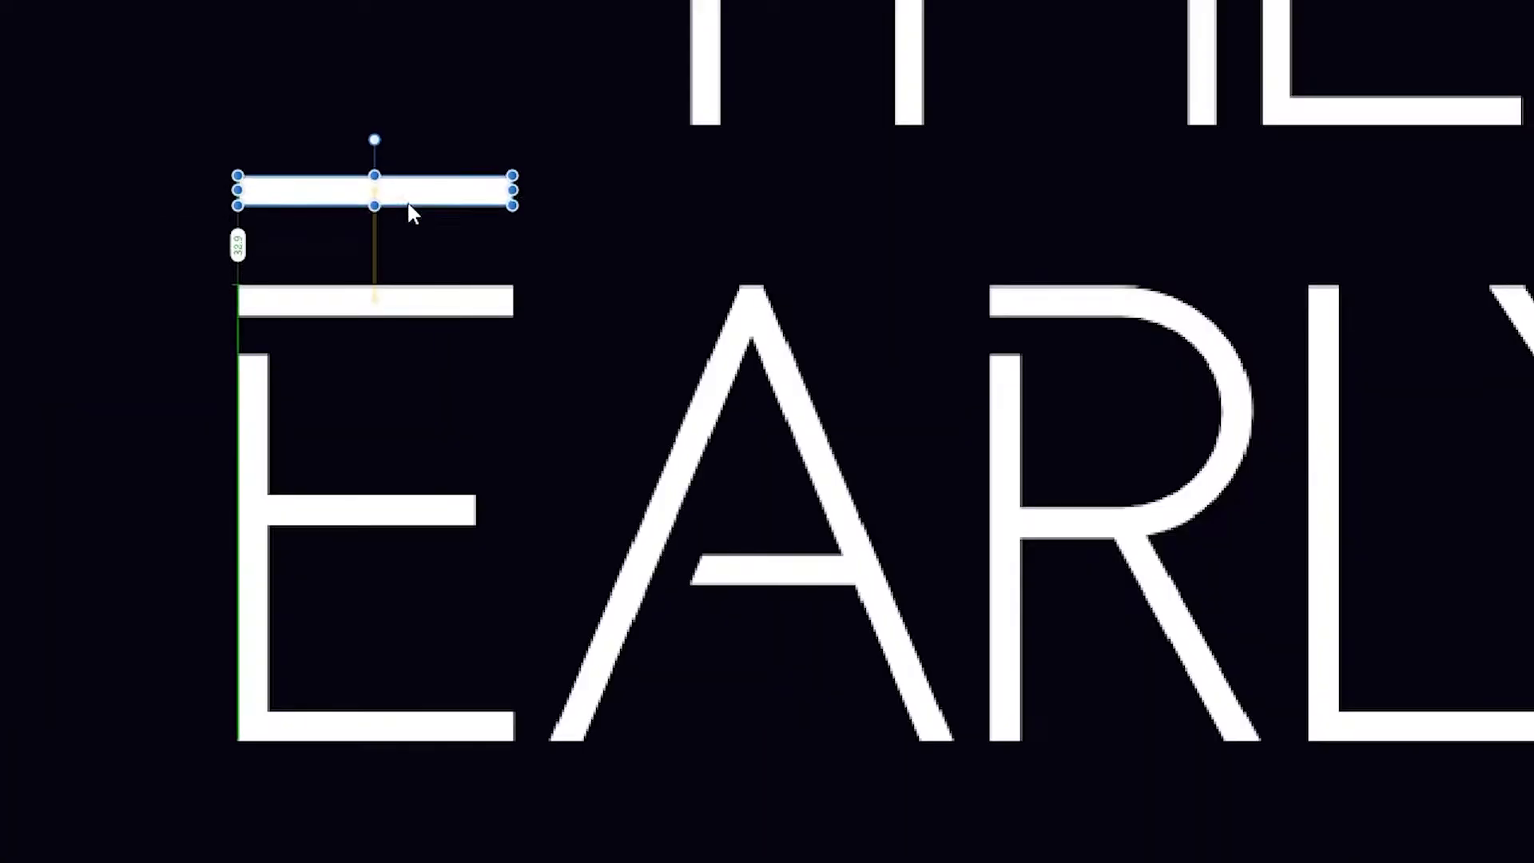
left_click_drag(409, 207, 725, 220)
left_click_drag(543, 211, 272, 220)
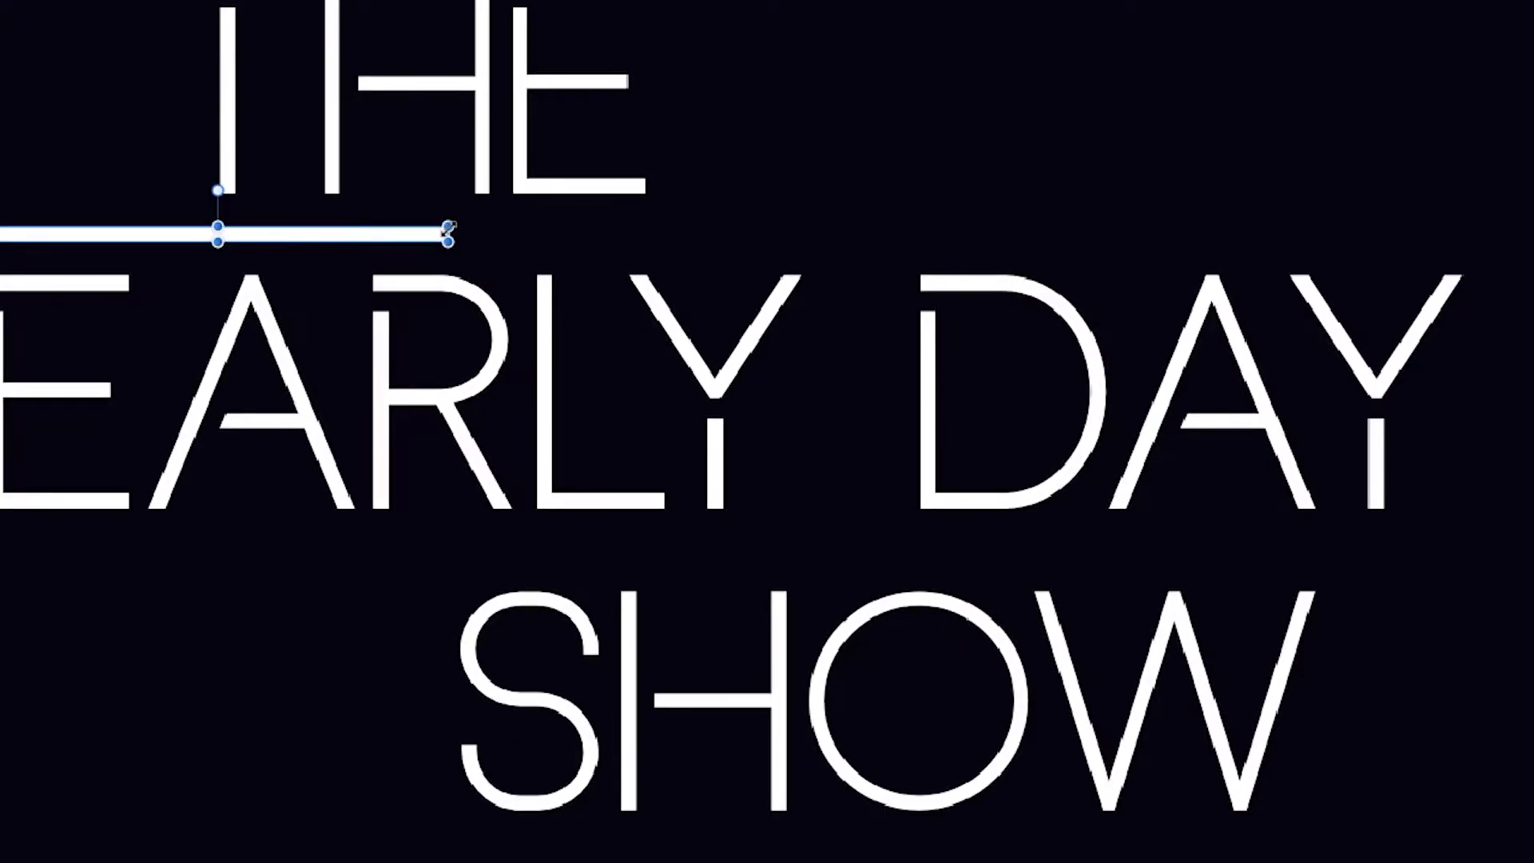
left_click_drag(448, 233, 1460, 234)
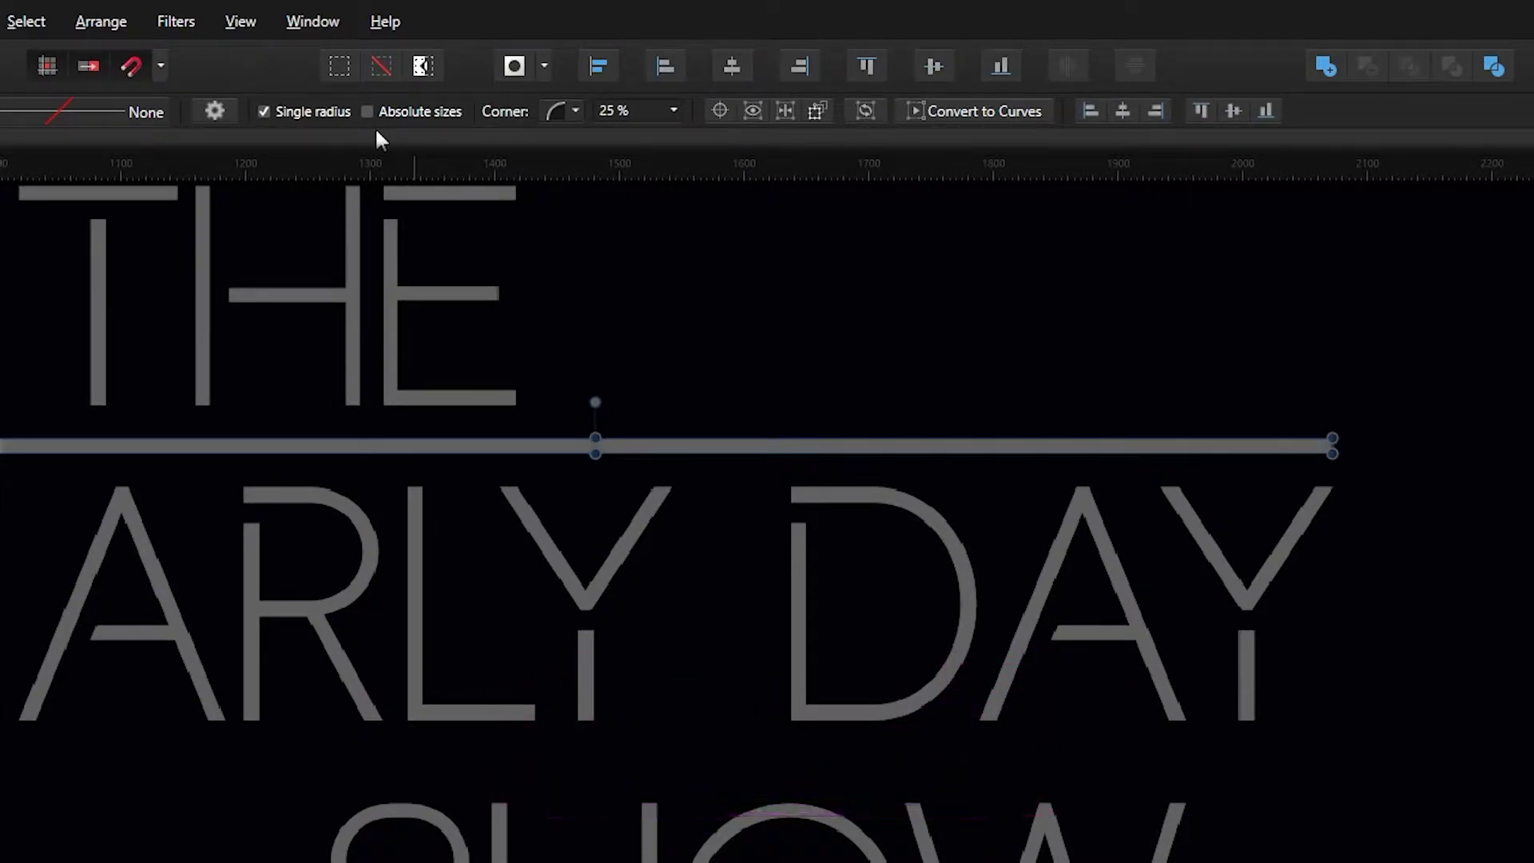
- Set corner roundness to 50% and widen both bars to match the text
left_click(646, 112)
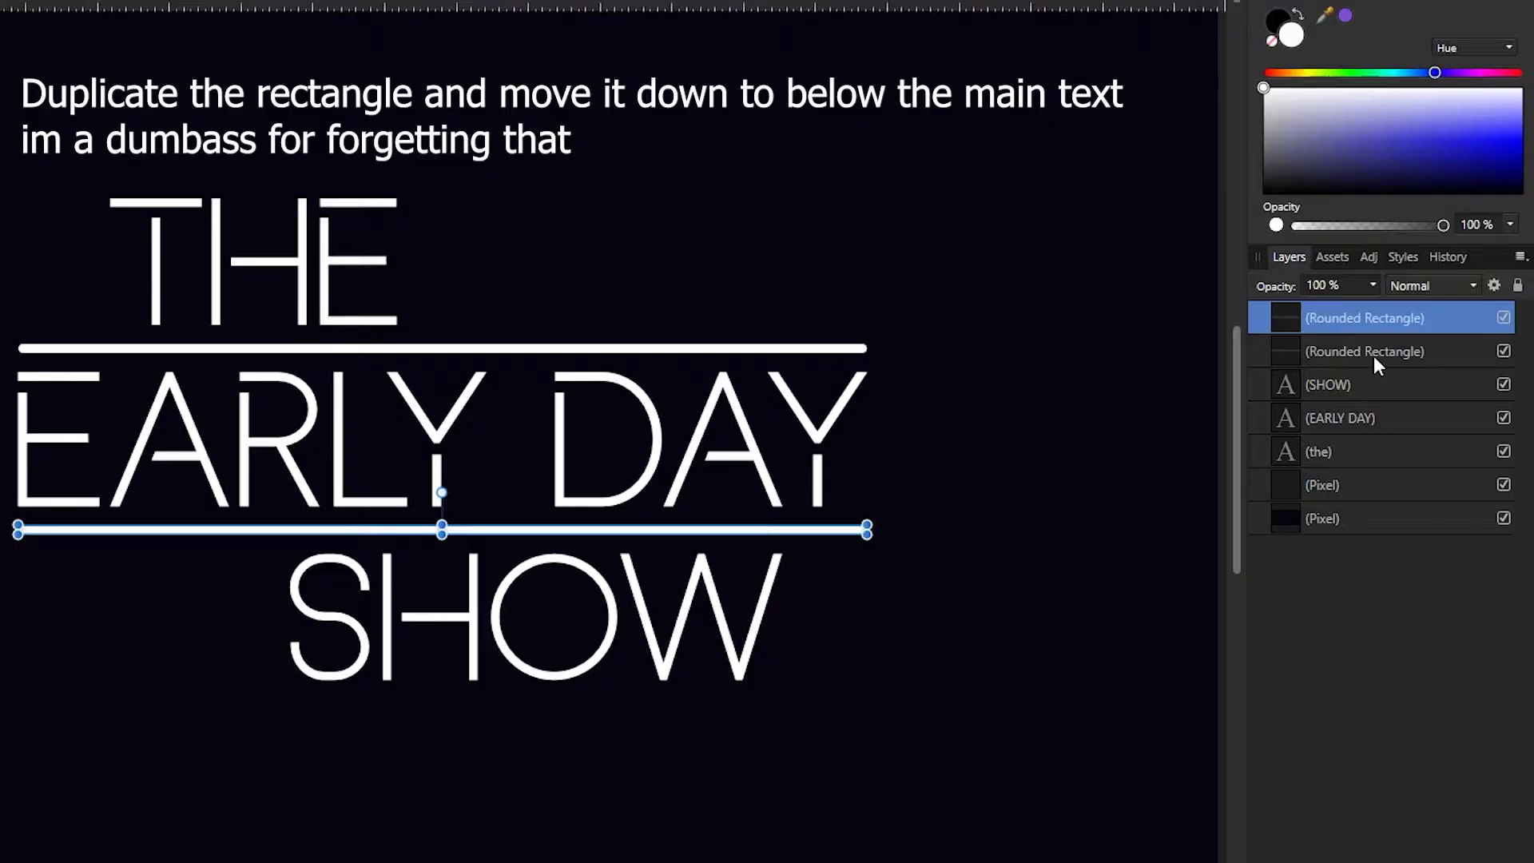
left_click(1375, 352, "shift")
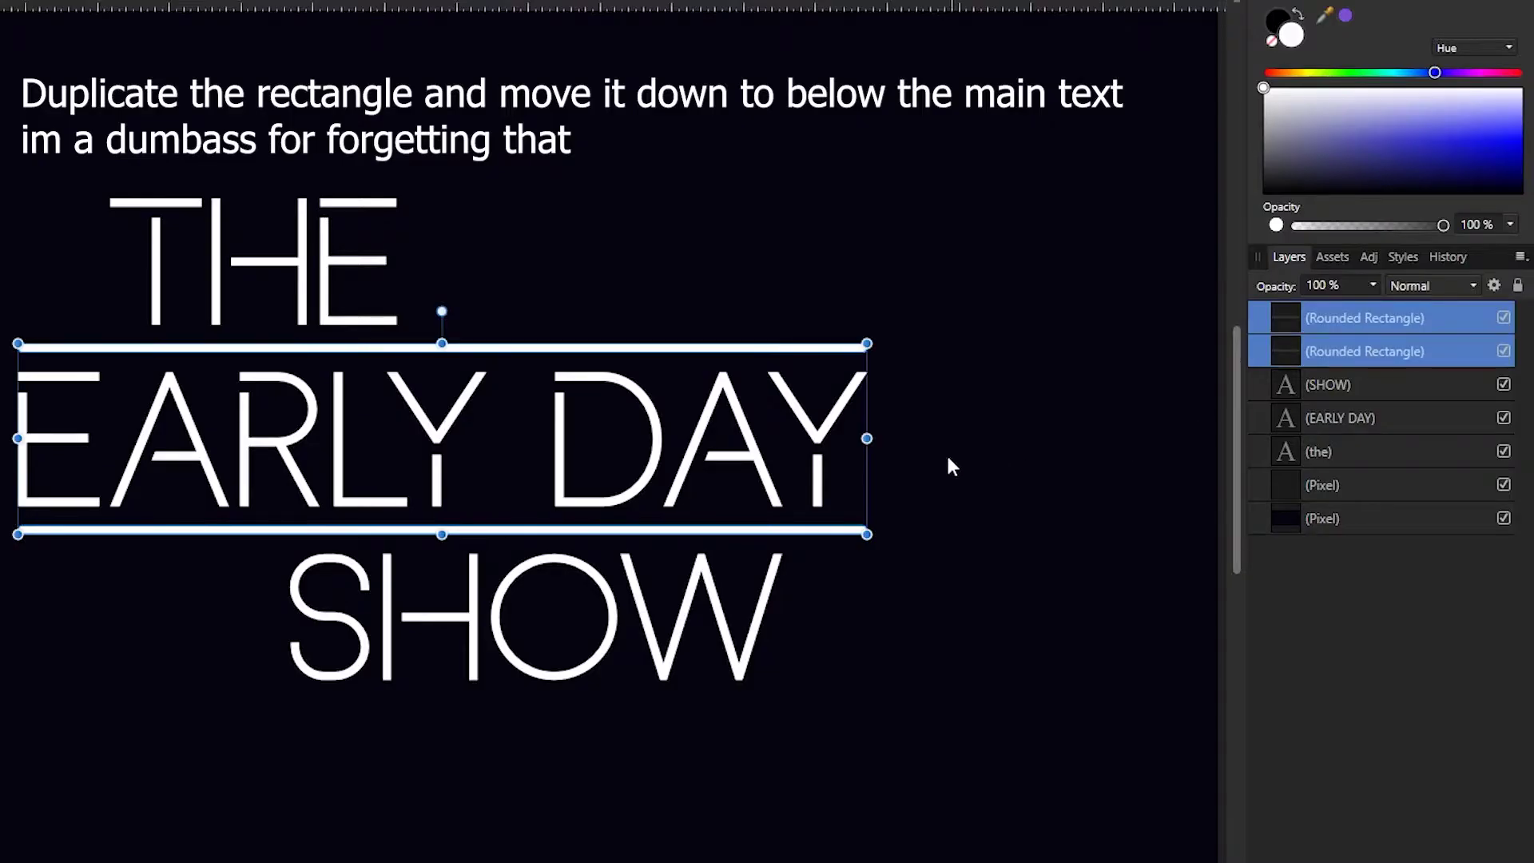
left_click_drag(874, 437, 883, 435)
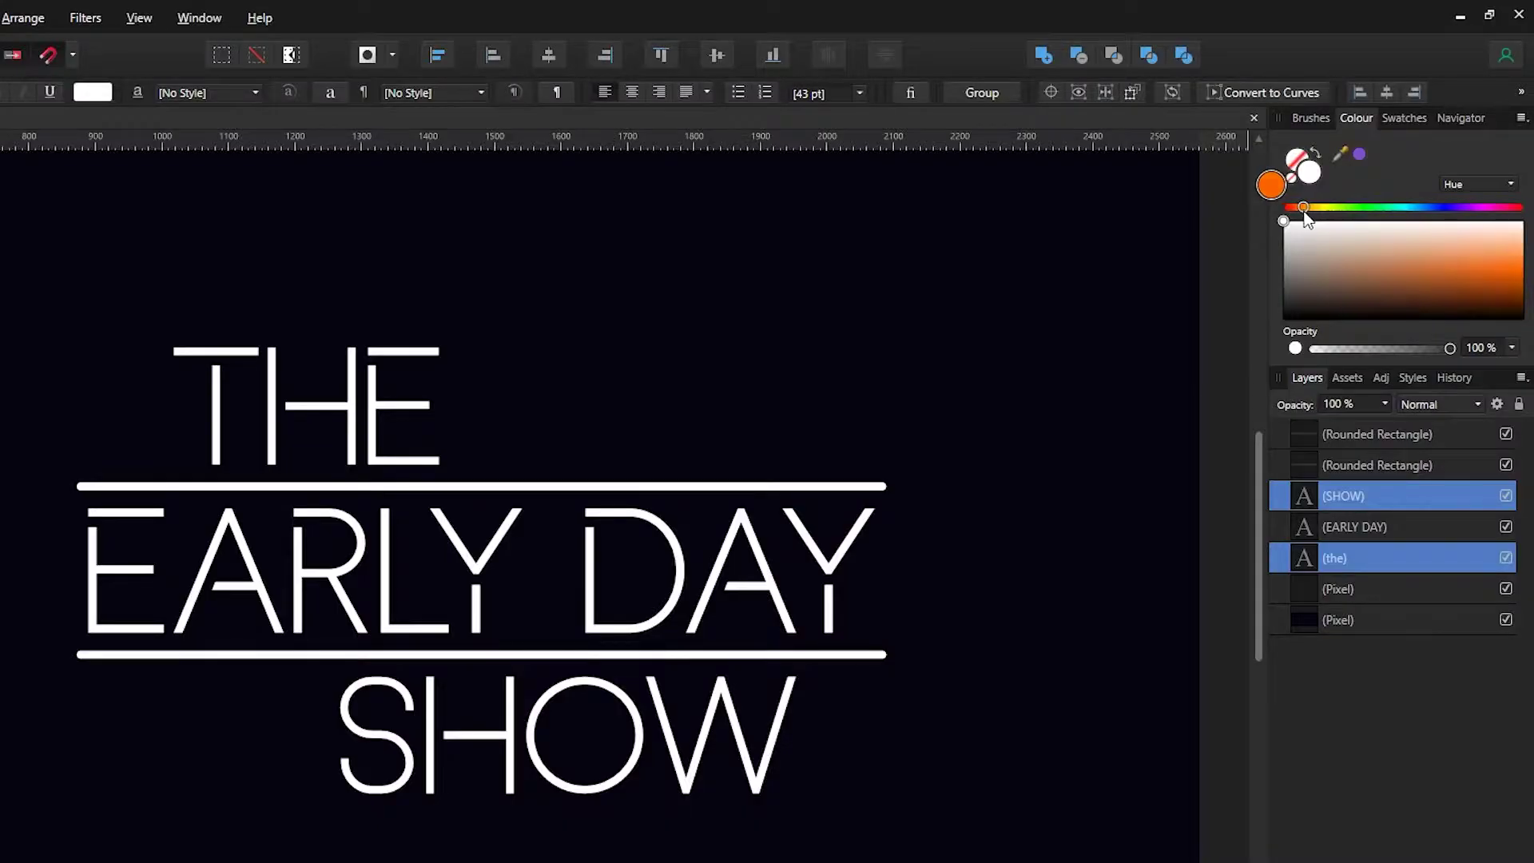
- Colour the THE and SHOW lines orange
left_click(1305, 209)
left_click(1354, 526)
left_click(1490, 274)
- Colour EARLY DAY magenta and shift both bars' hue to blue
left_click(1377, 434)
left_click(1377, 465, "shift")
left_click_drag(1502, 210, 1420, 209)
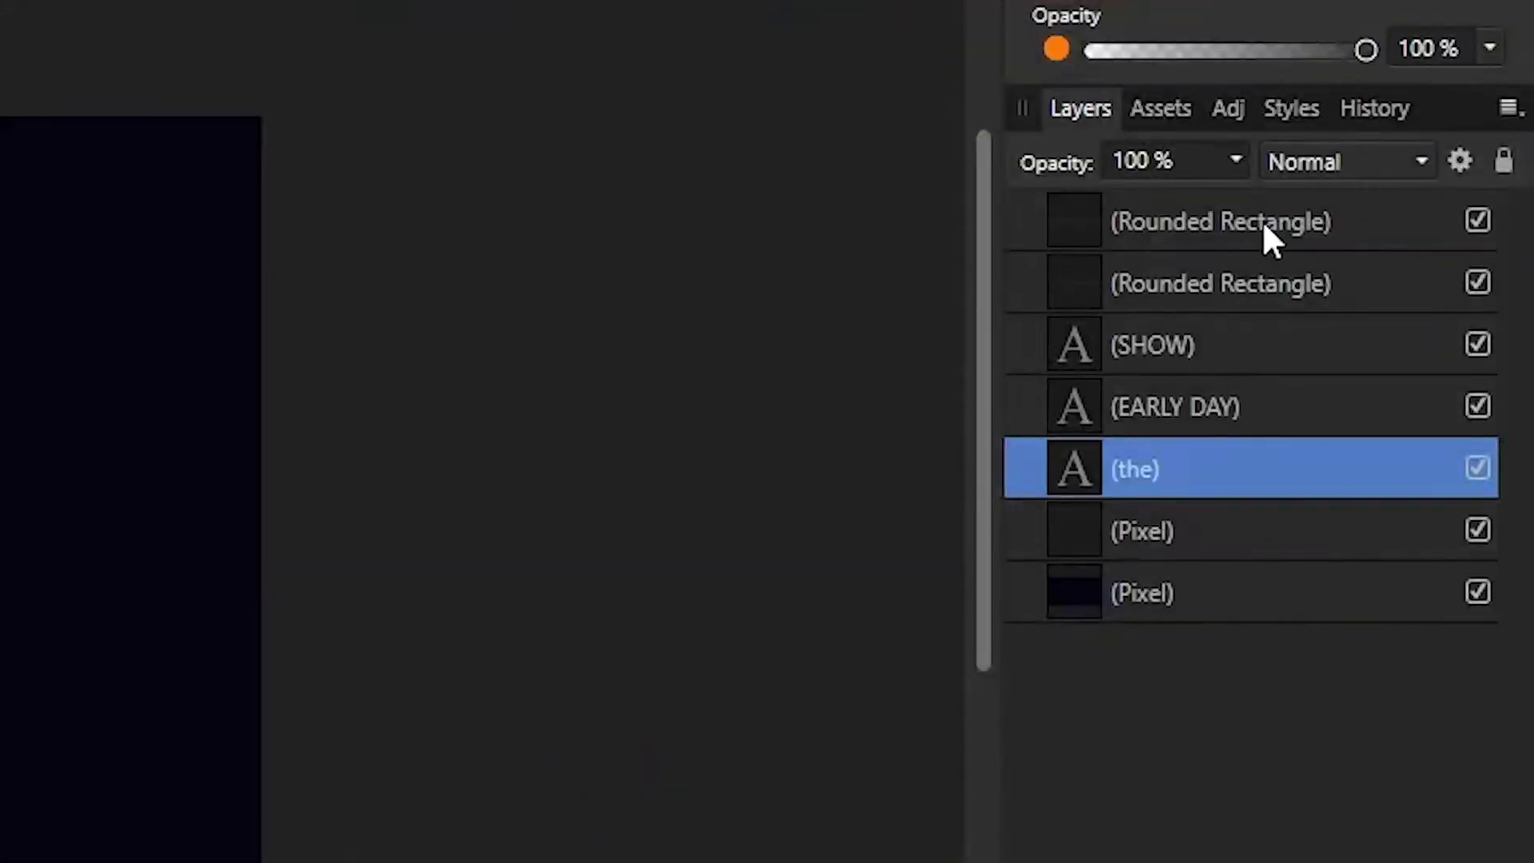
left_click(1263, 221, "shift")
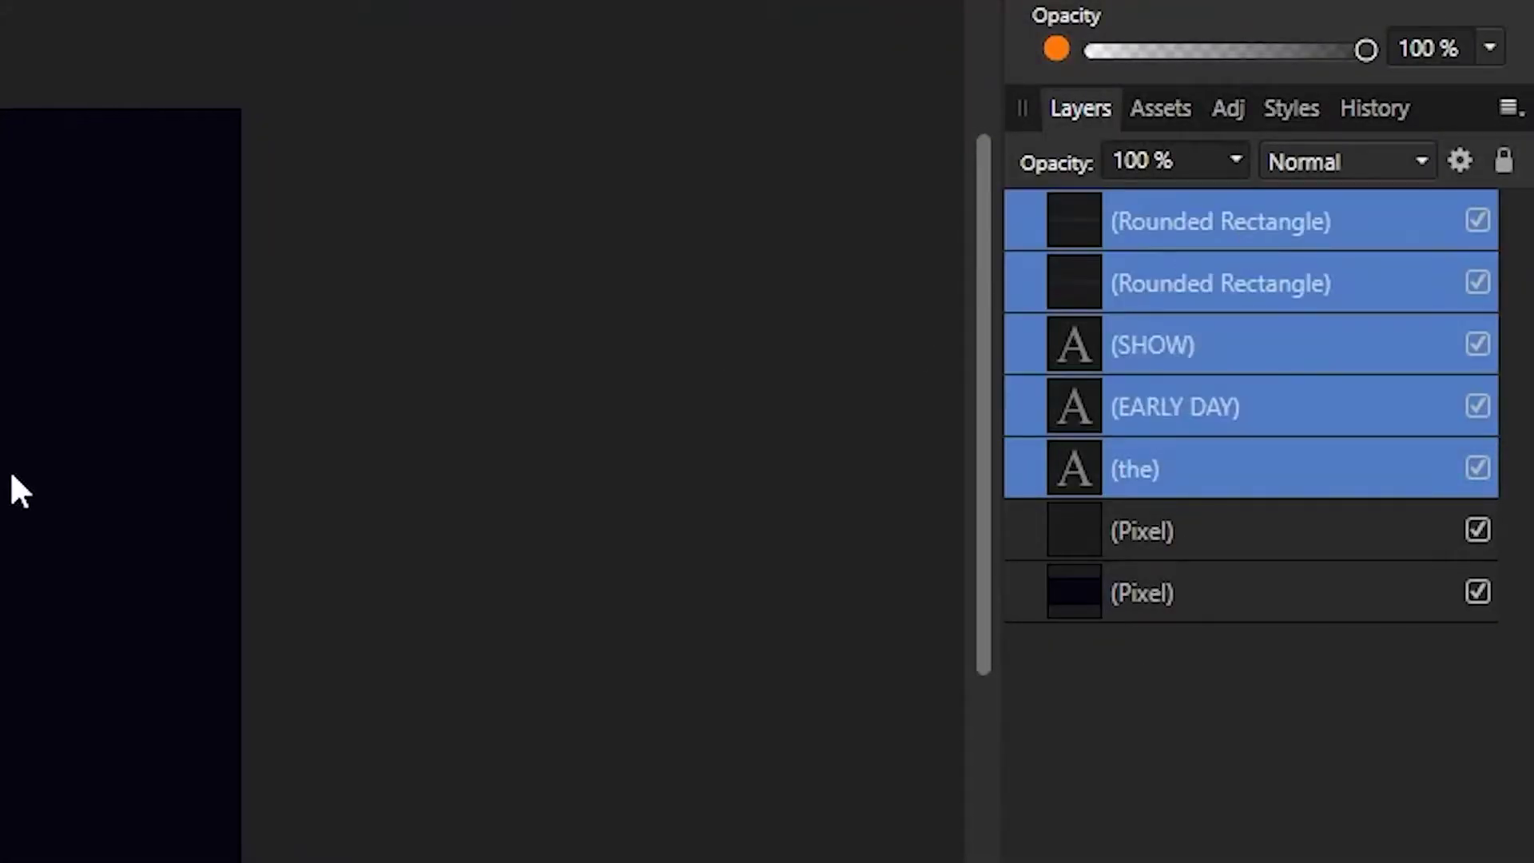
- Group the title, add a Gaussian Blur live filter in Screen mode, and duplicate with 20 px radius
key("ctrl+g")
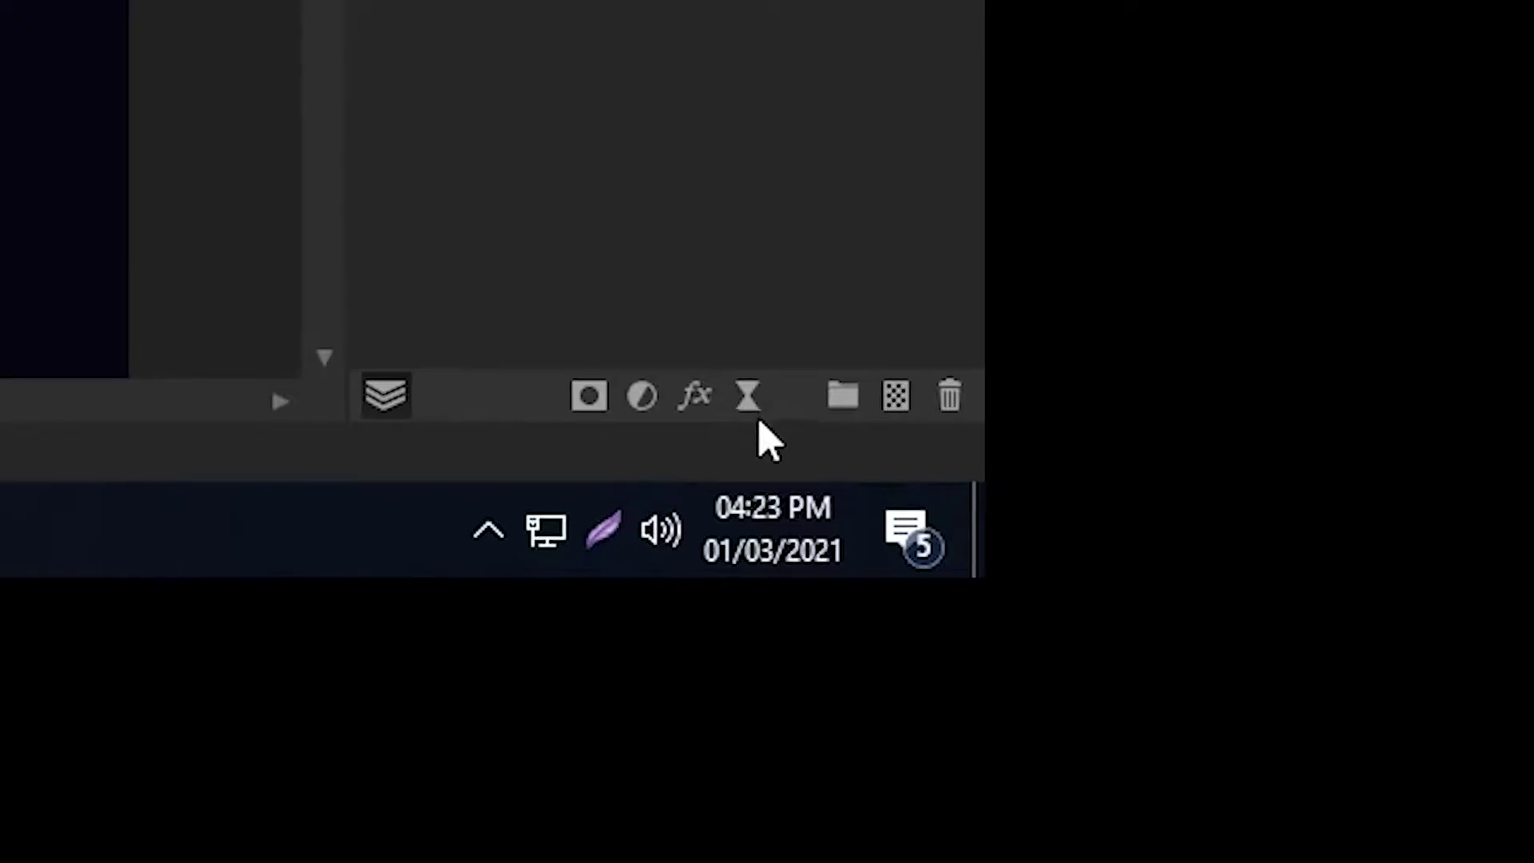
left_click(746, 394)
left_click(757, 407)
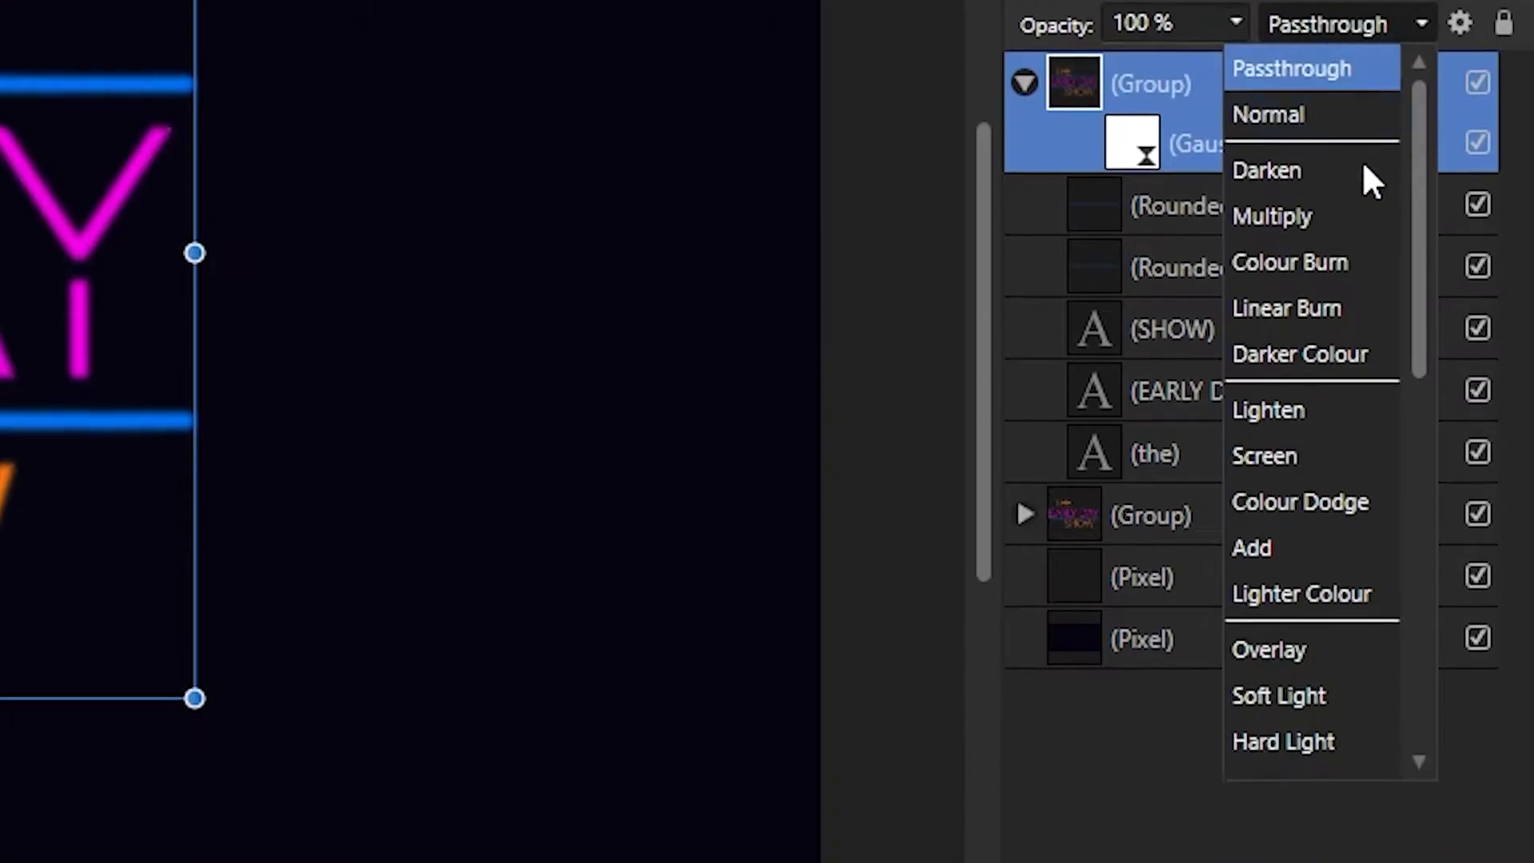
left_click(1340, 424)
key("ctrl+j")
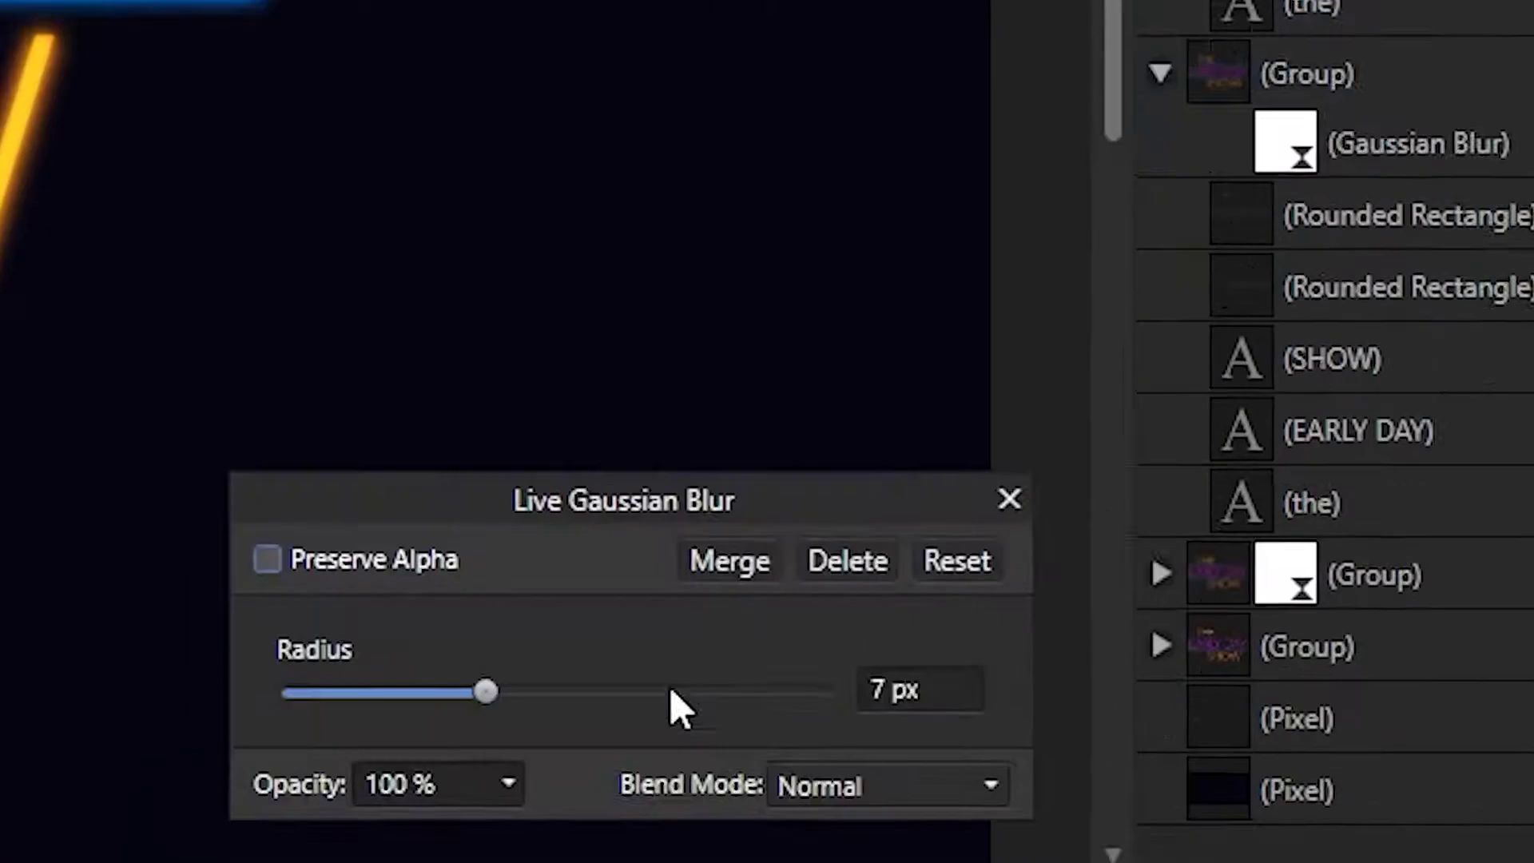
type("20")
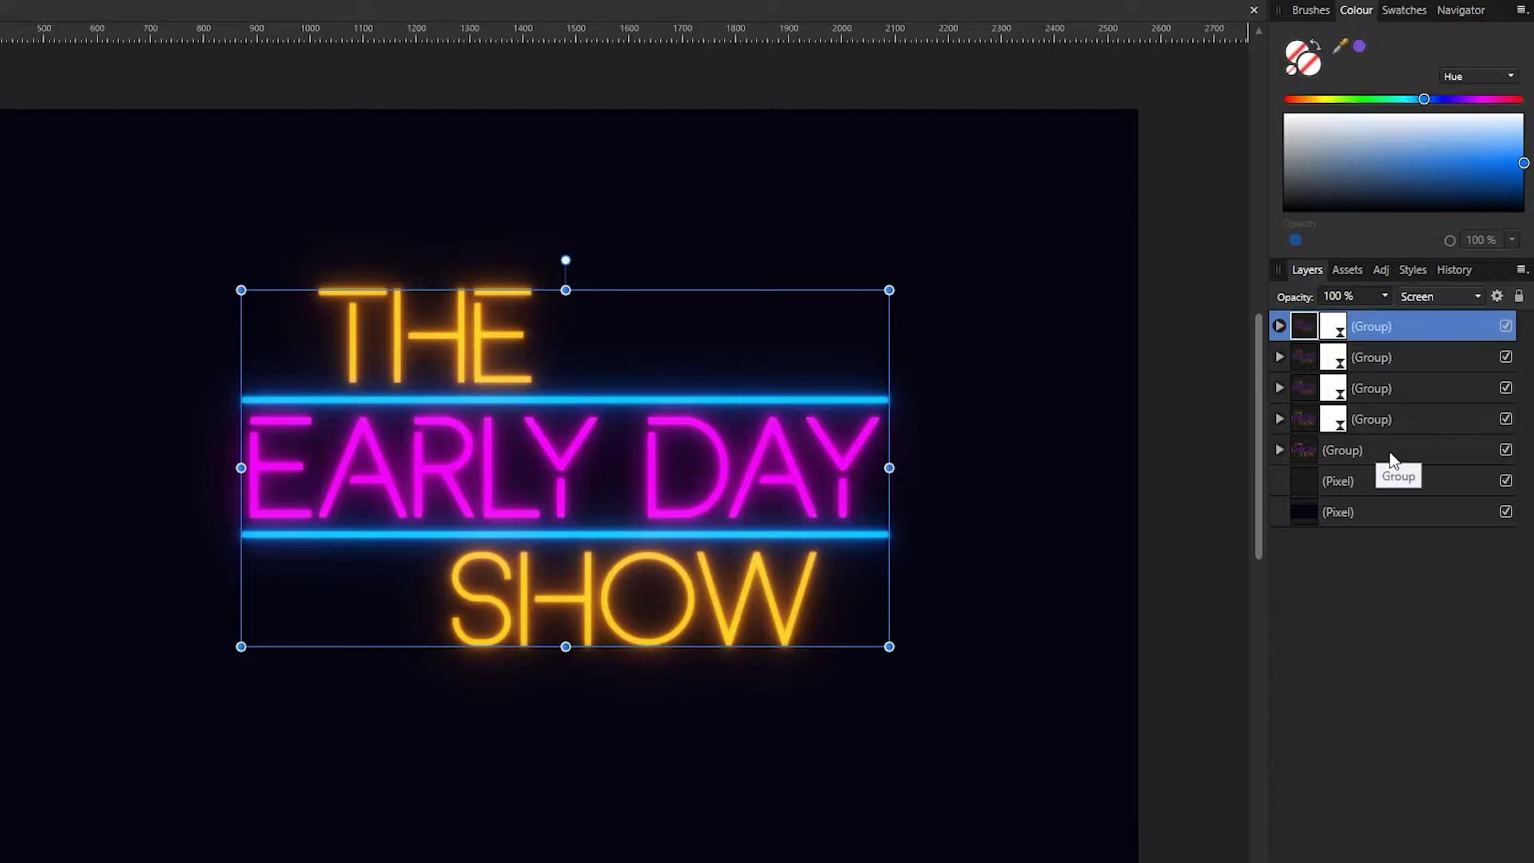
- Give the unblurred title group a white Colour Overlay at 80% opacity
left_click(1390, 452)
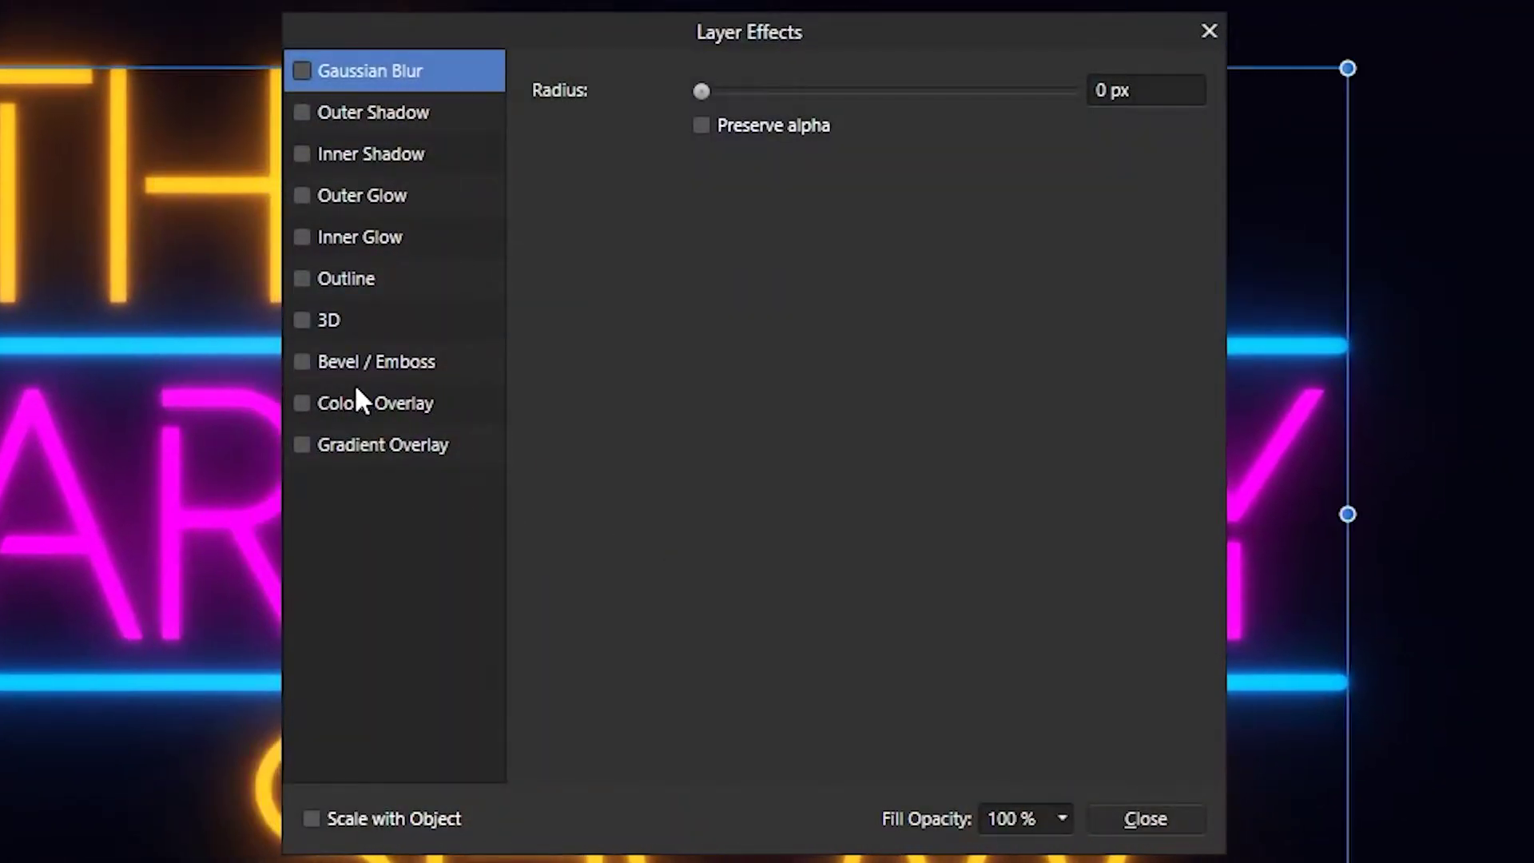
left_click(358, 401)
left_click(739, 164)
left_click(552, 288)
left_click(1147, 128)
type("75")
key("Return")
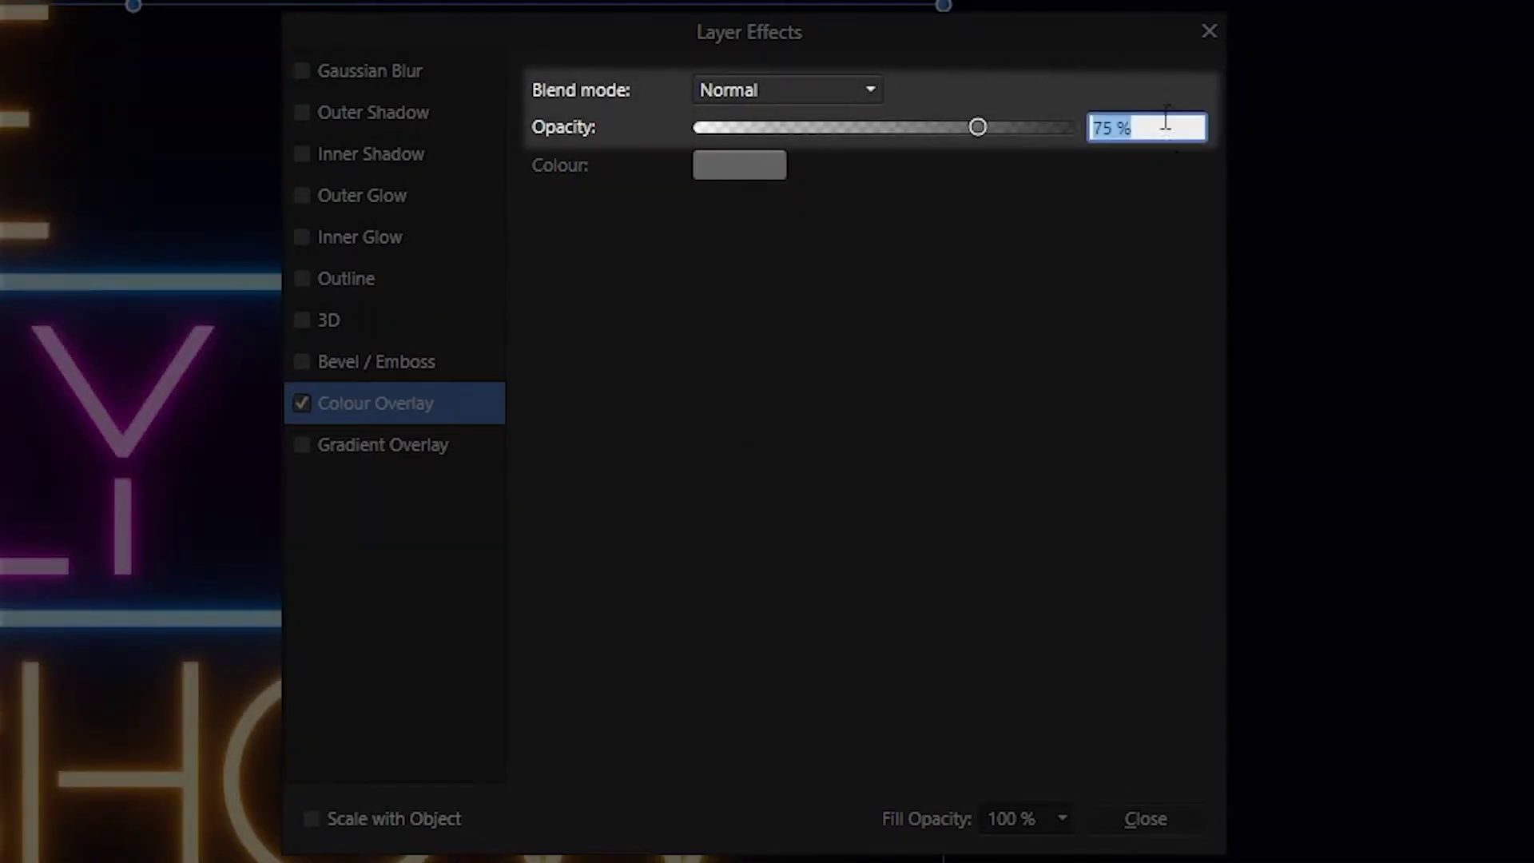
type("80")
key("Return")
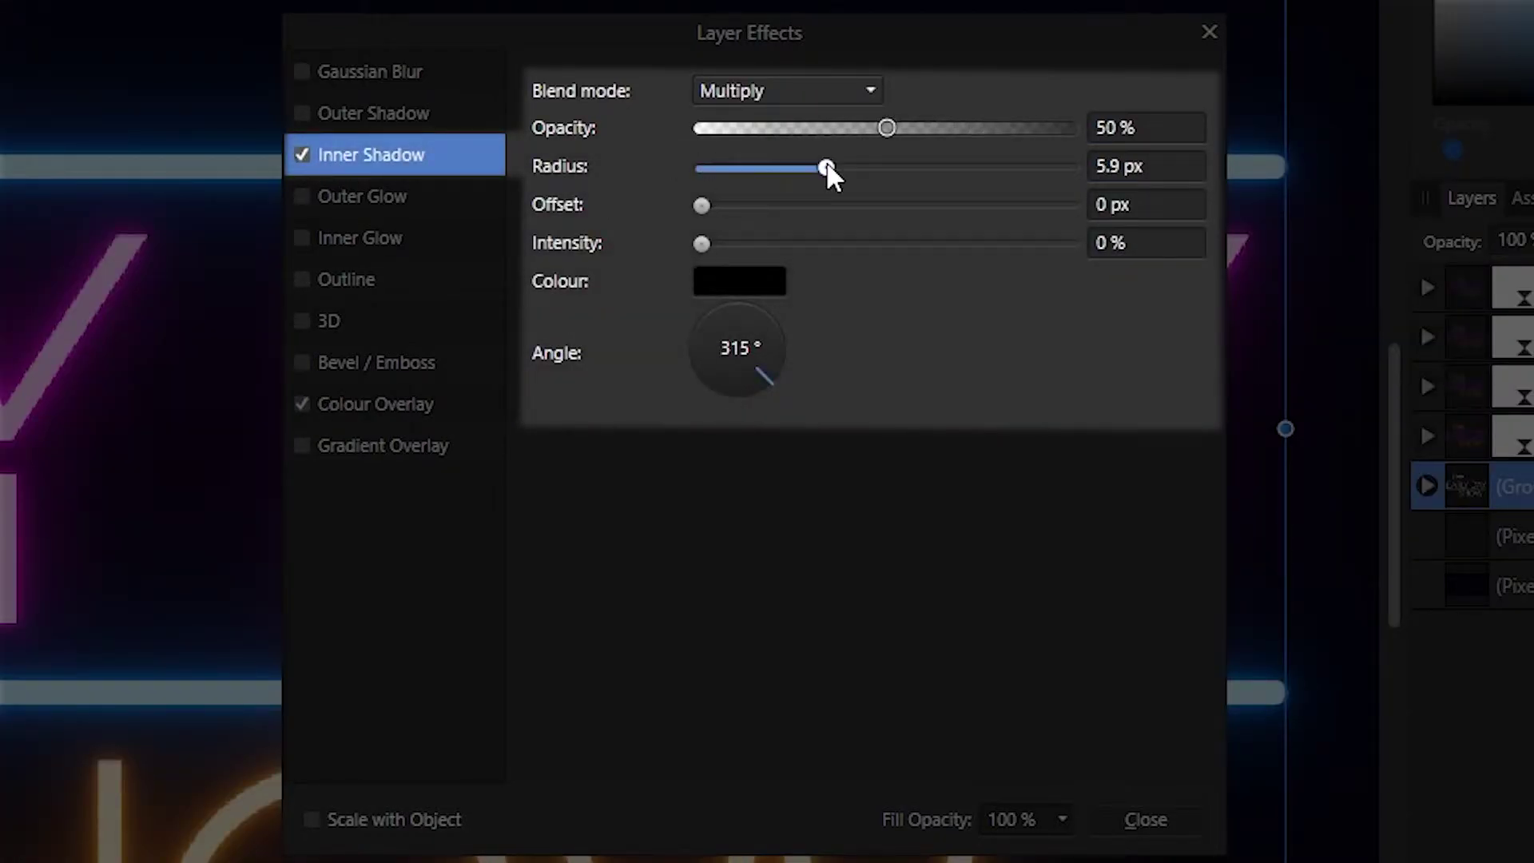
- Add a black Multiply Inner Shadow at 50%, 5 px radius, about 57% intensity
scroll(1155, 175, "down", 2)
scroll(1155, 174, "up", 1)
scroll(1154, 251, "up", 20)
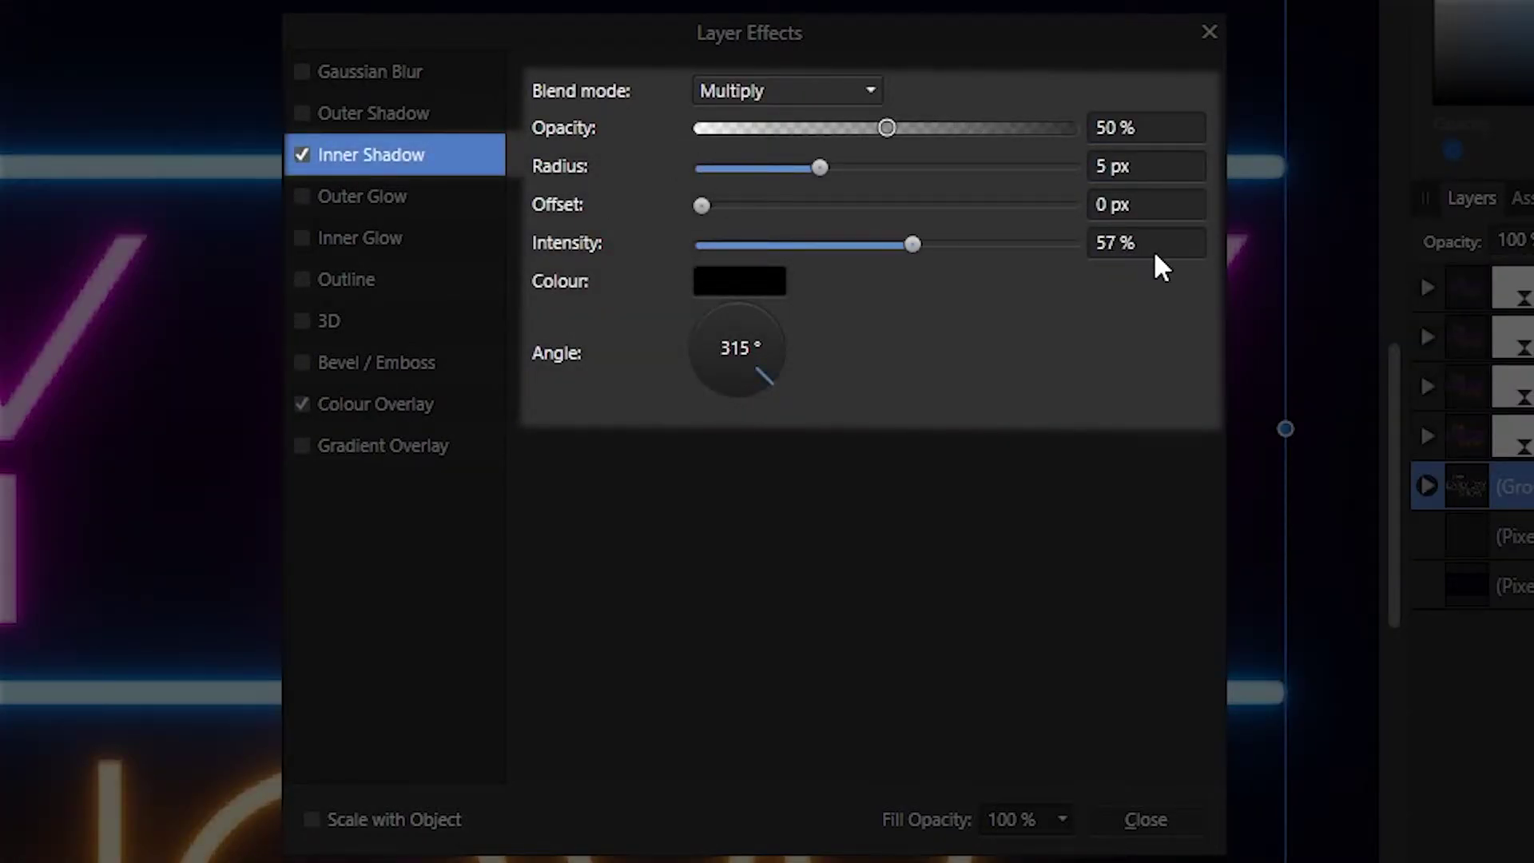
scroll(1154, 251, "up", 3)
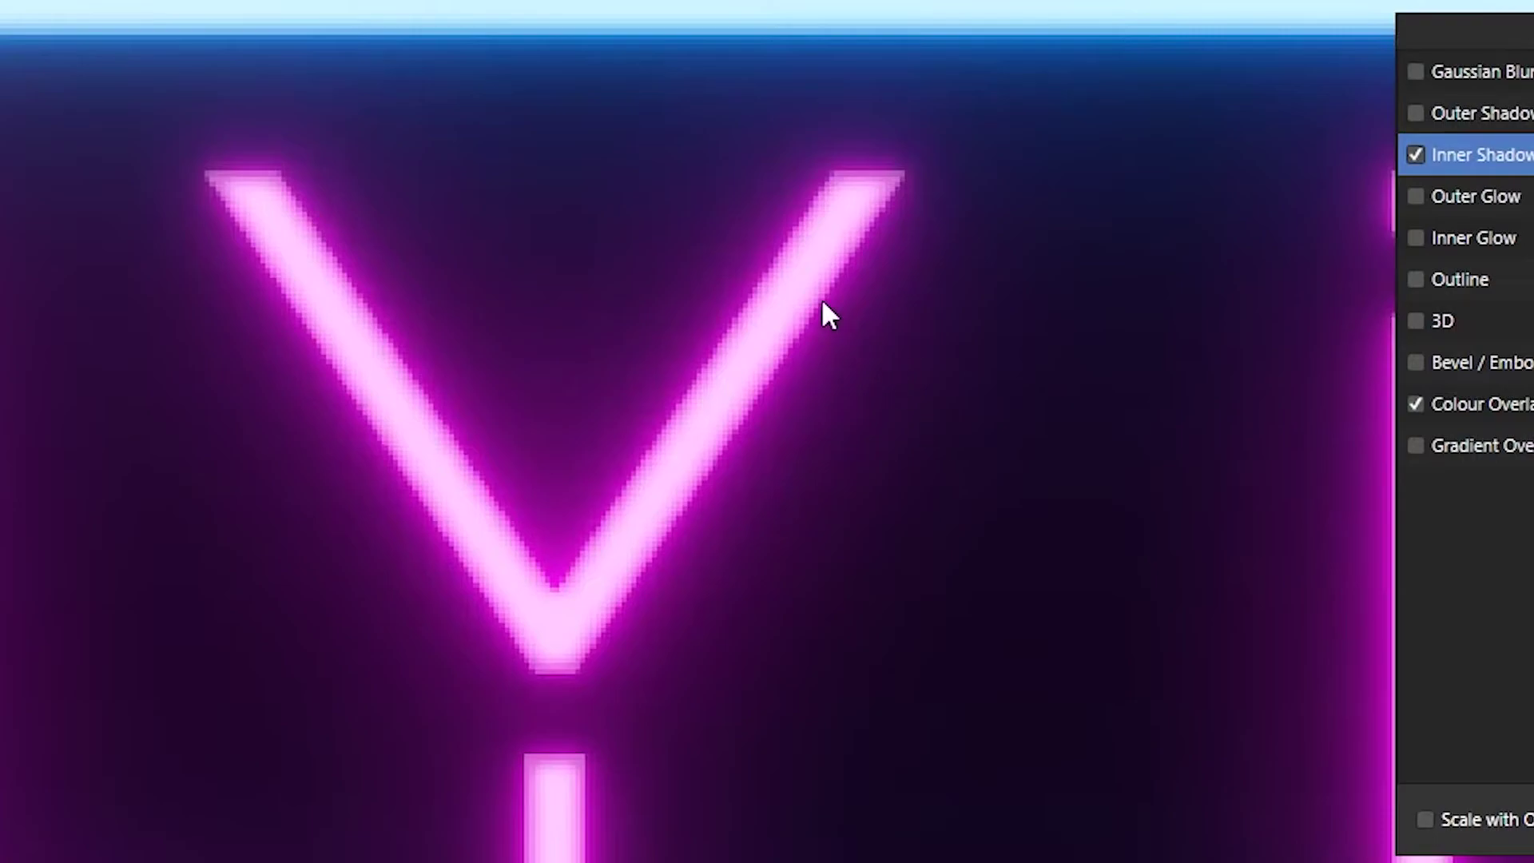
scroll(828, 313, "down", 3)
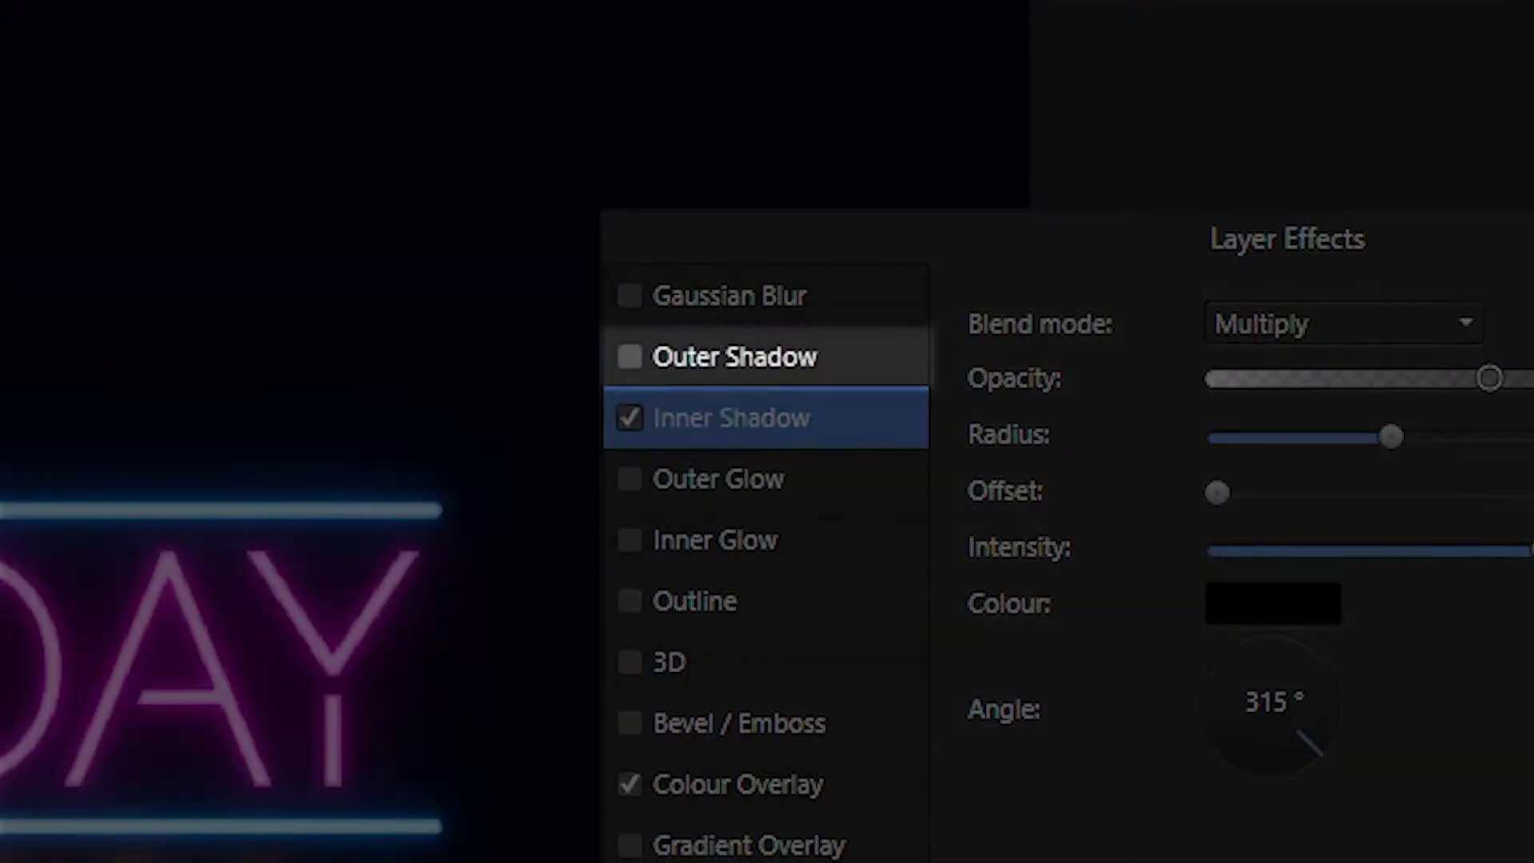
scroll(239, 640, "up", 3)
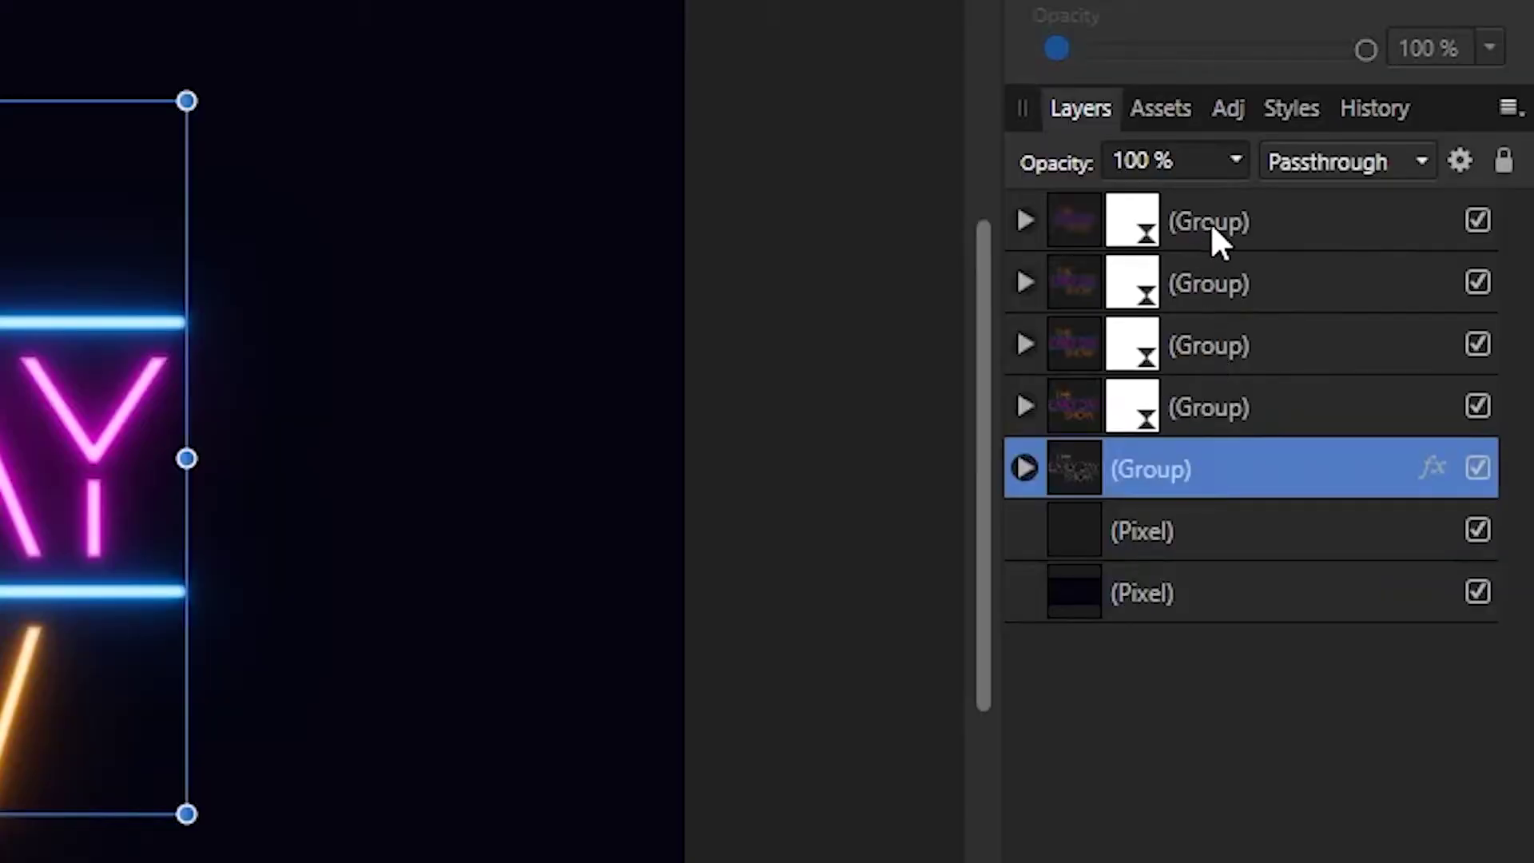
left_click(1212, 224, "shift")
- Group the five title groups into one and shear it about -6.3° so the right rises
key("ctrl+g")
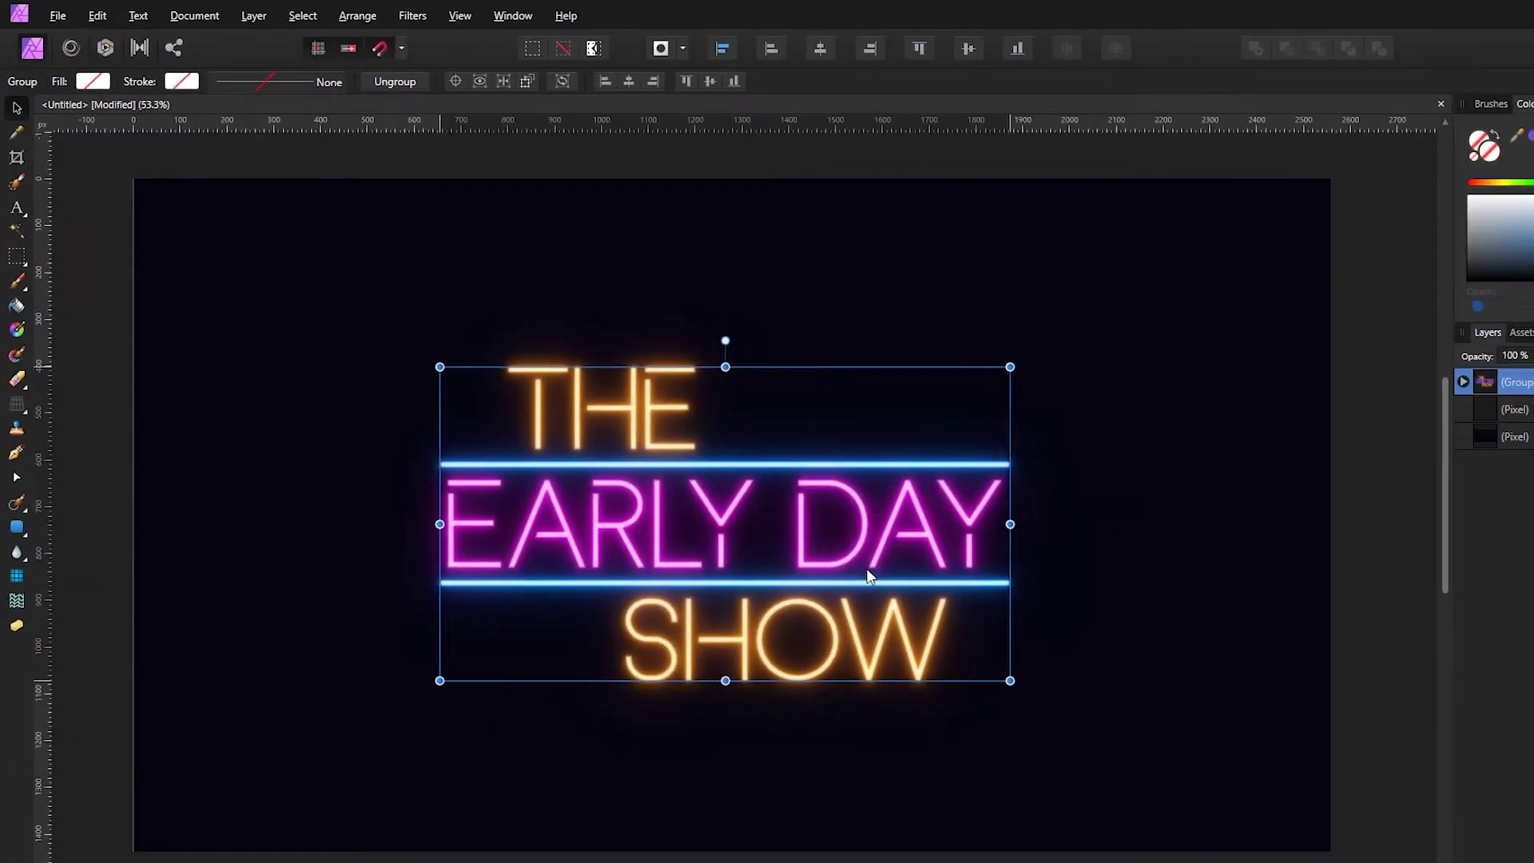
left_click_drag(861, 558, 870, 561)
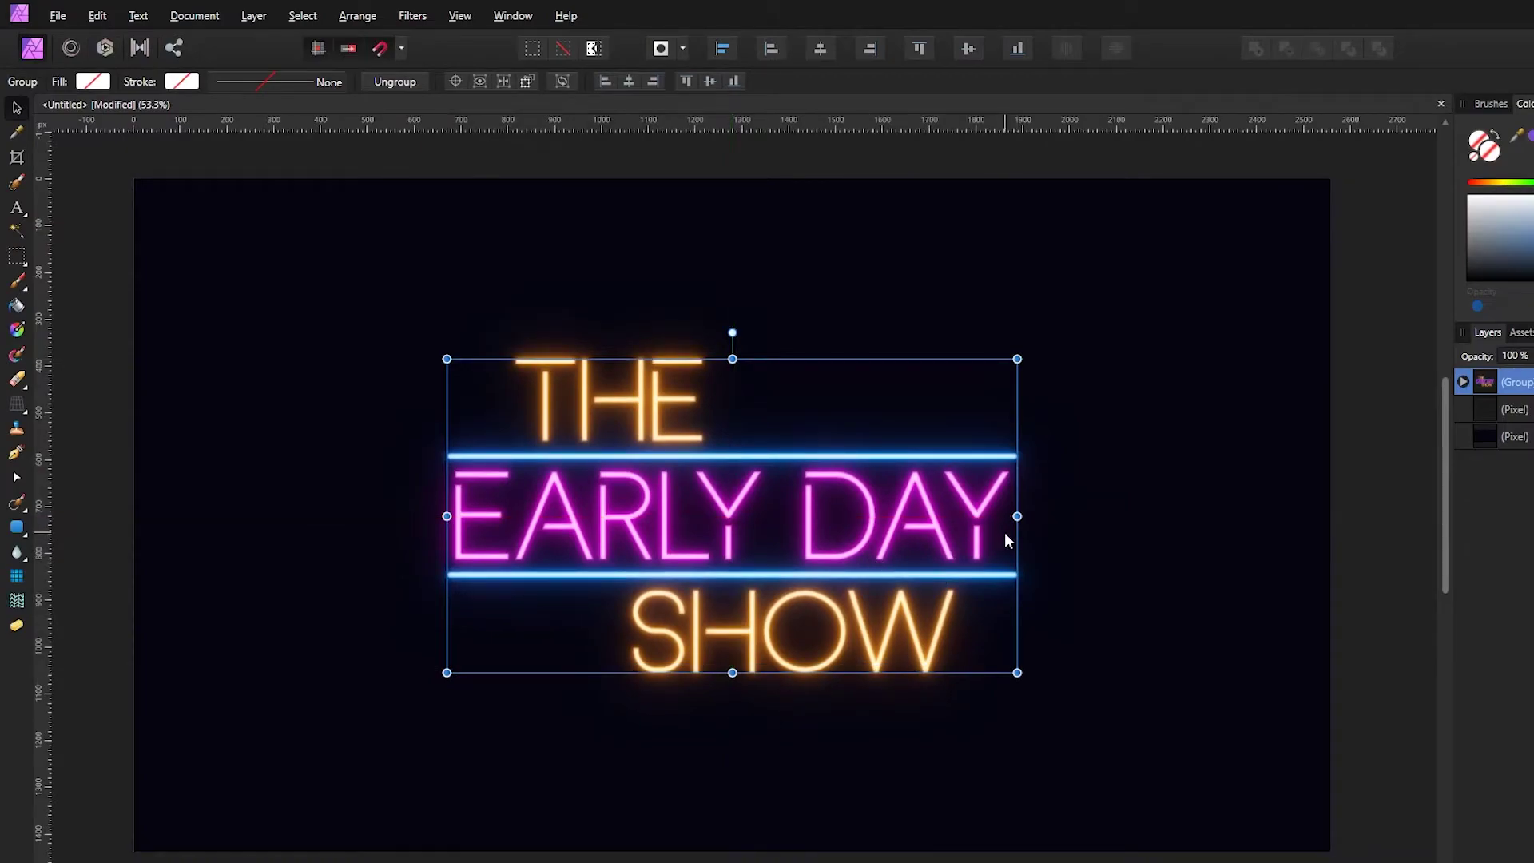
left_click_drag(990, 541, 987, 479)
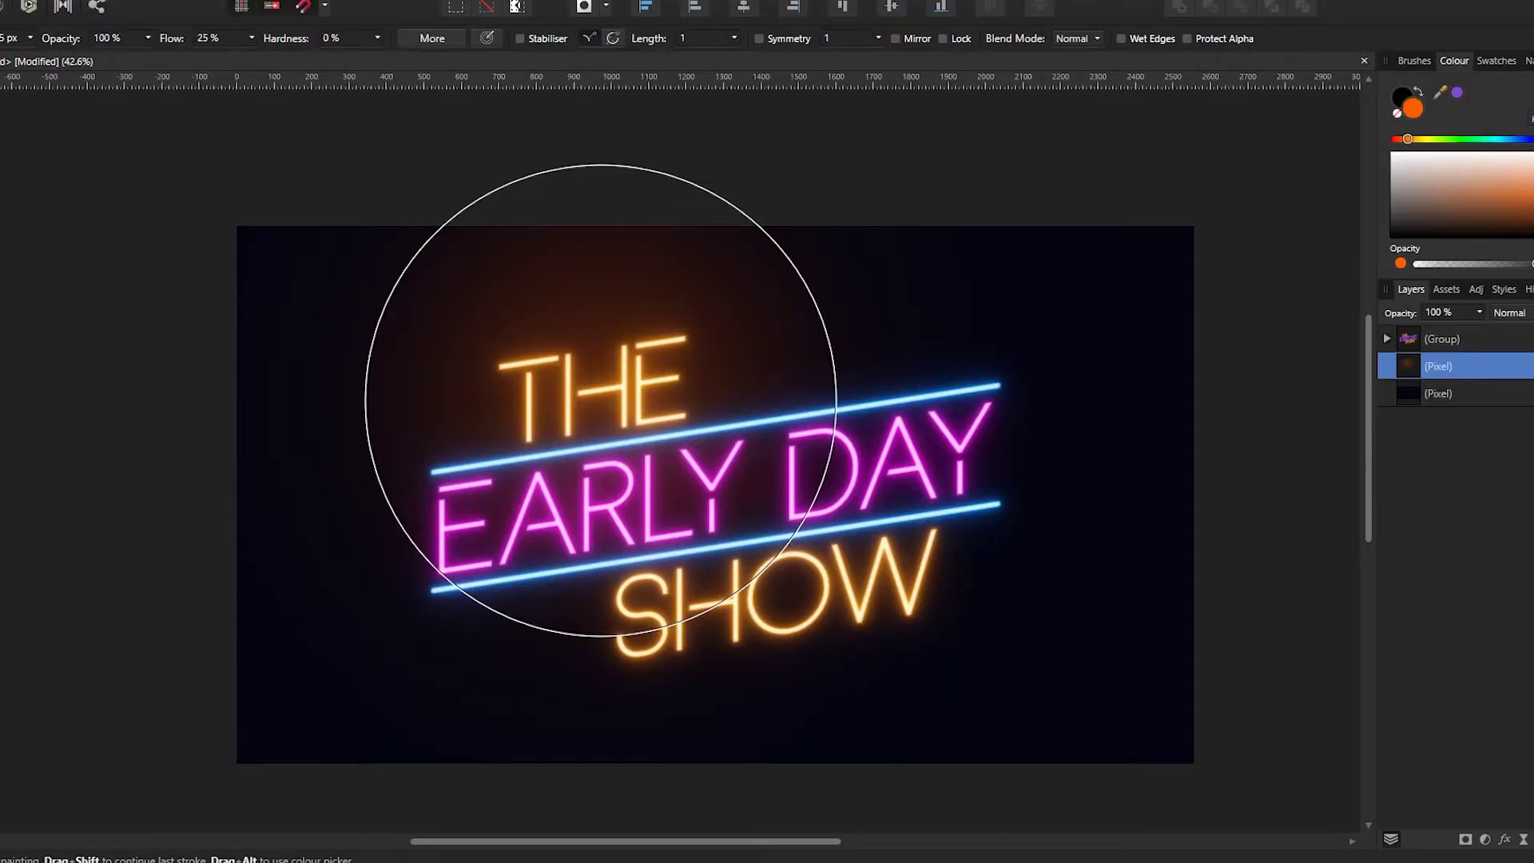
- Paint an orange Soft Light glow over SHOW and add a 4096 px brushed Overlay glow layer
mouse_move(601, 401)
left_mouse_down()
mouse_move(745, 526)
mouse_move(790, 634)
left_mouse_up()
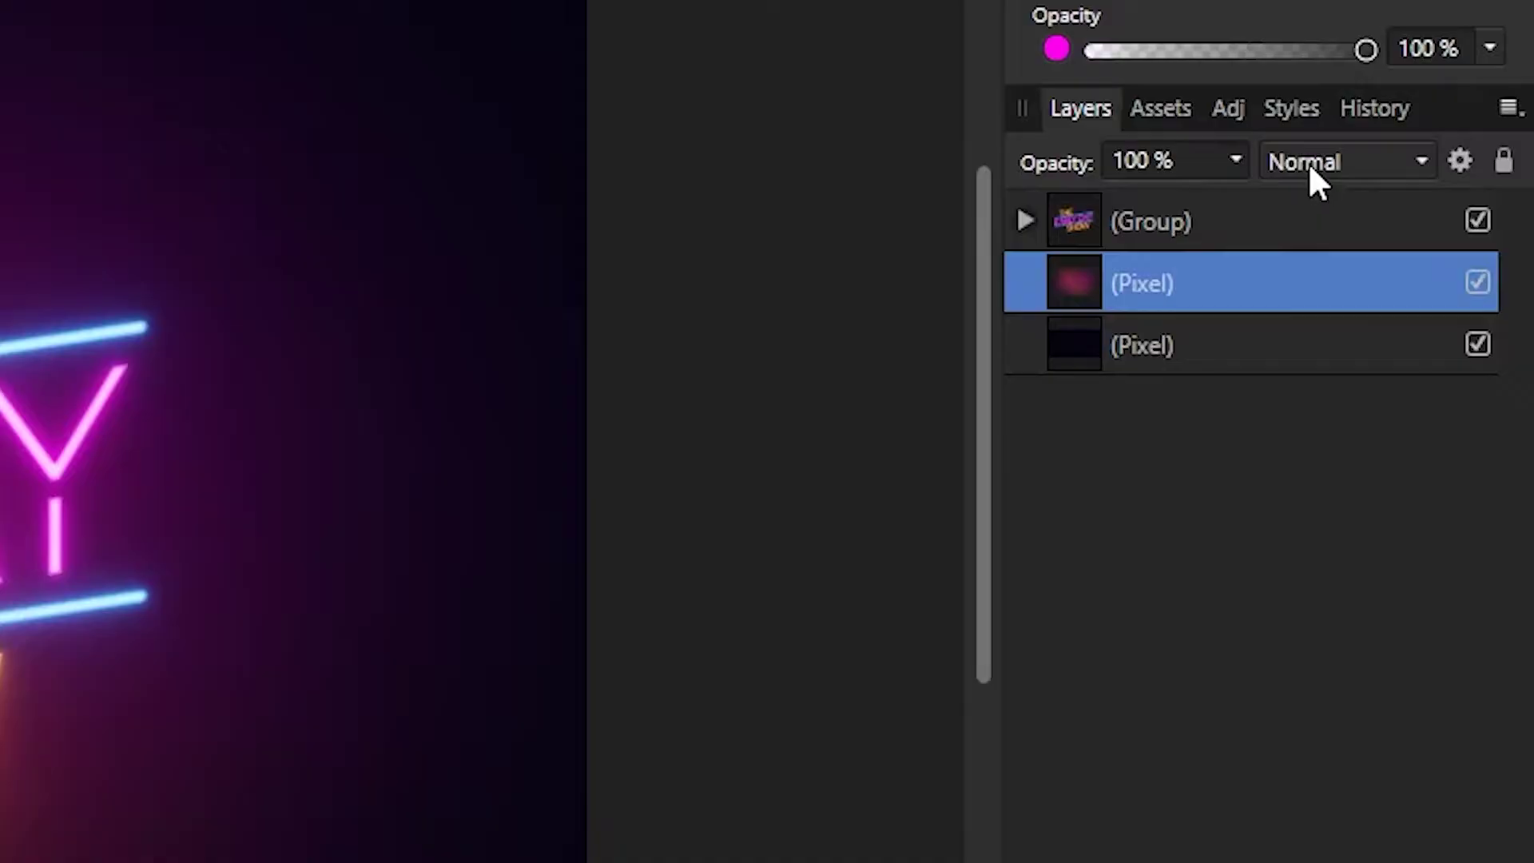
left_click(1511, 314)
left_click(1283, 621)
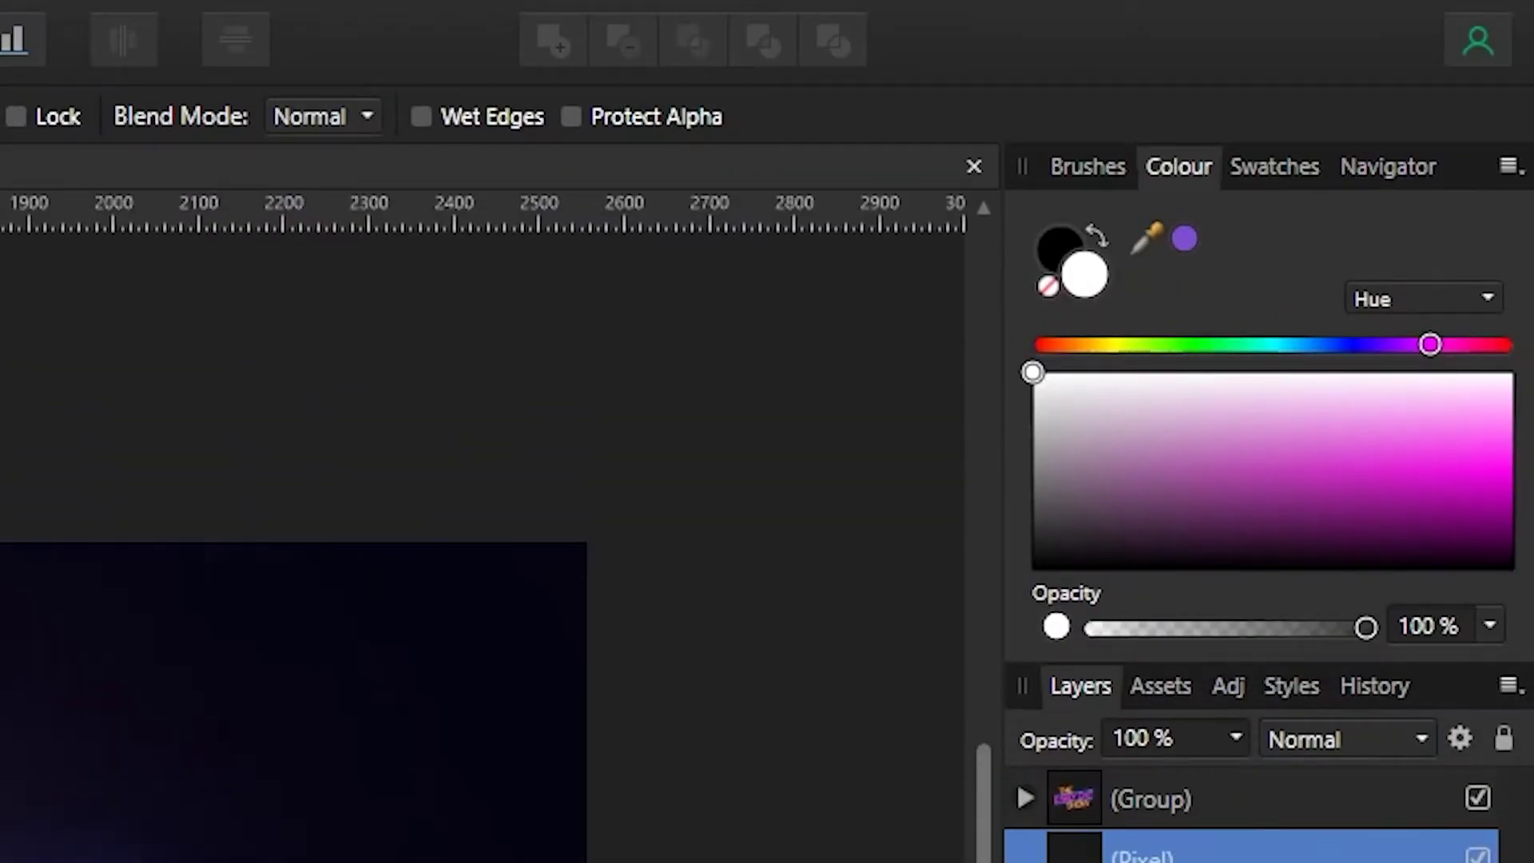
key("bracketright")
key("bracketright")
key("bracketright")
key("bracketright")
key("bracketright")
key("bracketright")
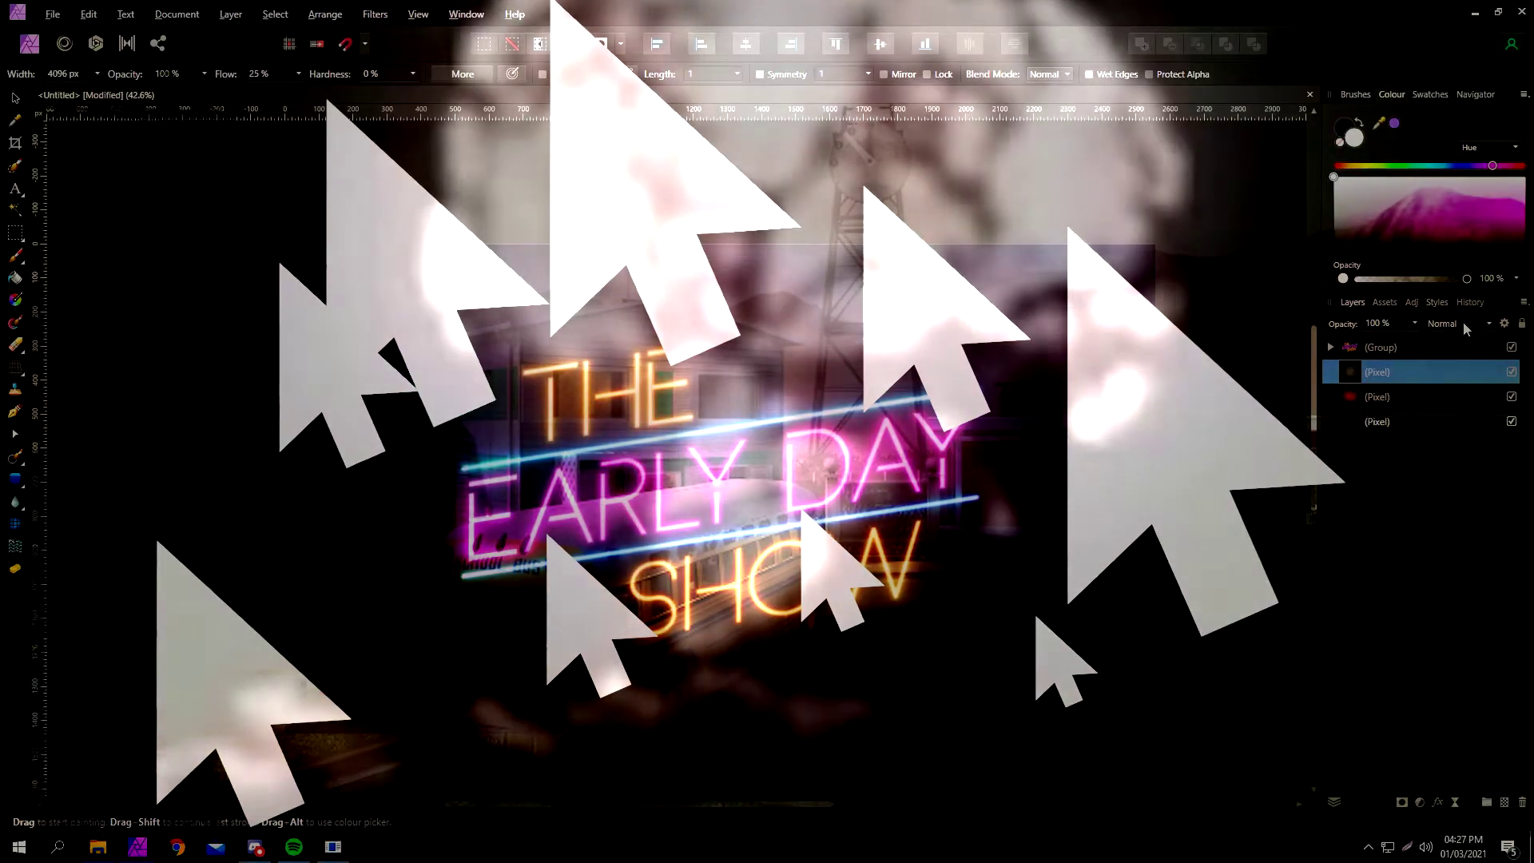
left_click(1464, 323)
left_click(1317, 574)
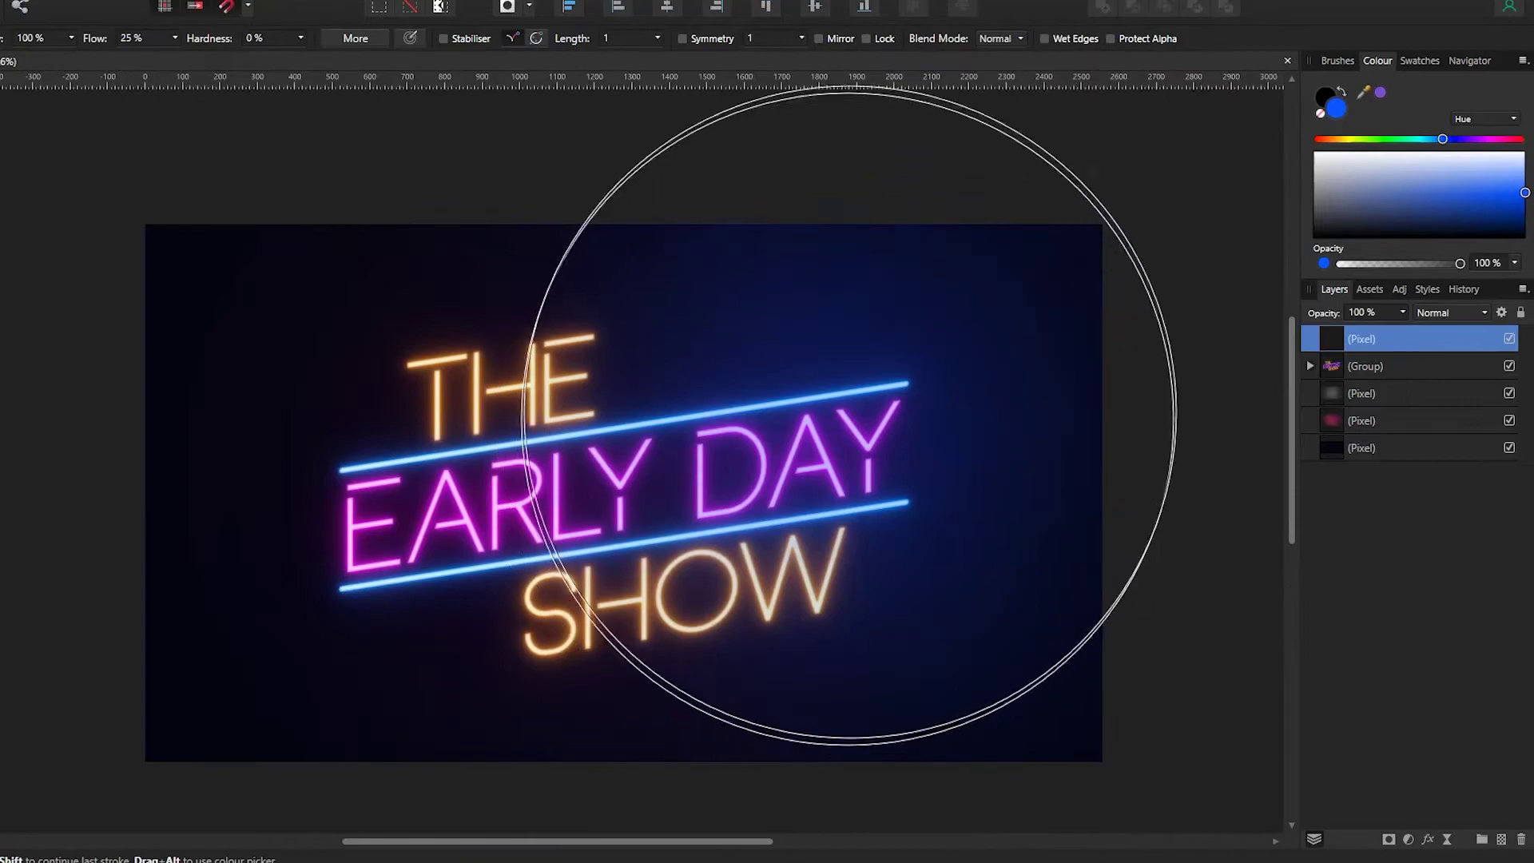
- Add a blue Colour Dodge glow behind EARLY and SHOW, a magenta Lighten glow, and a white glow
left_click_drag(807, 399, 454, 533)
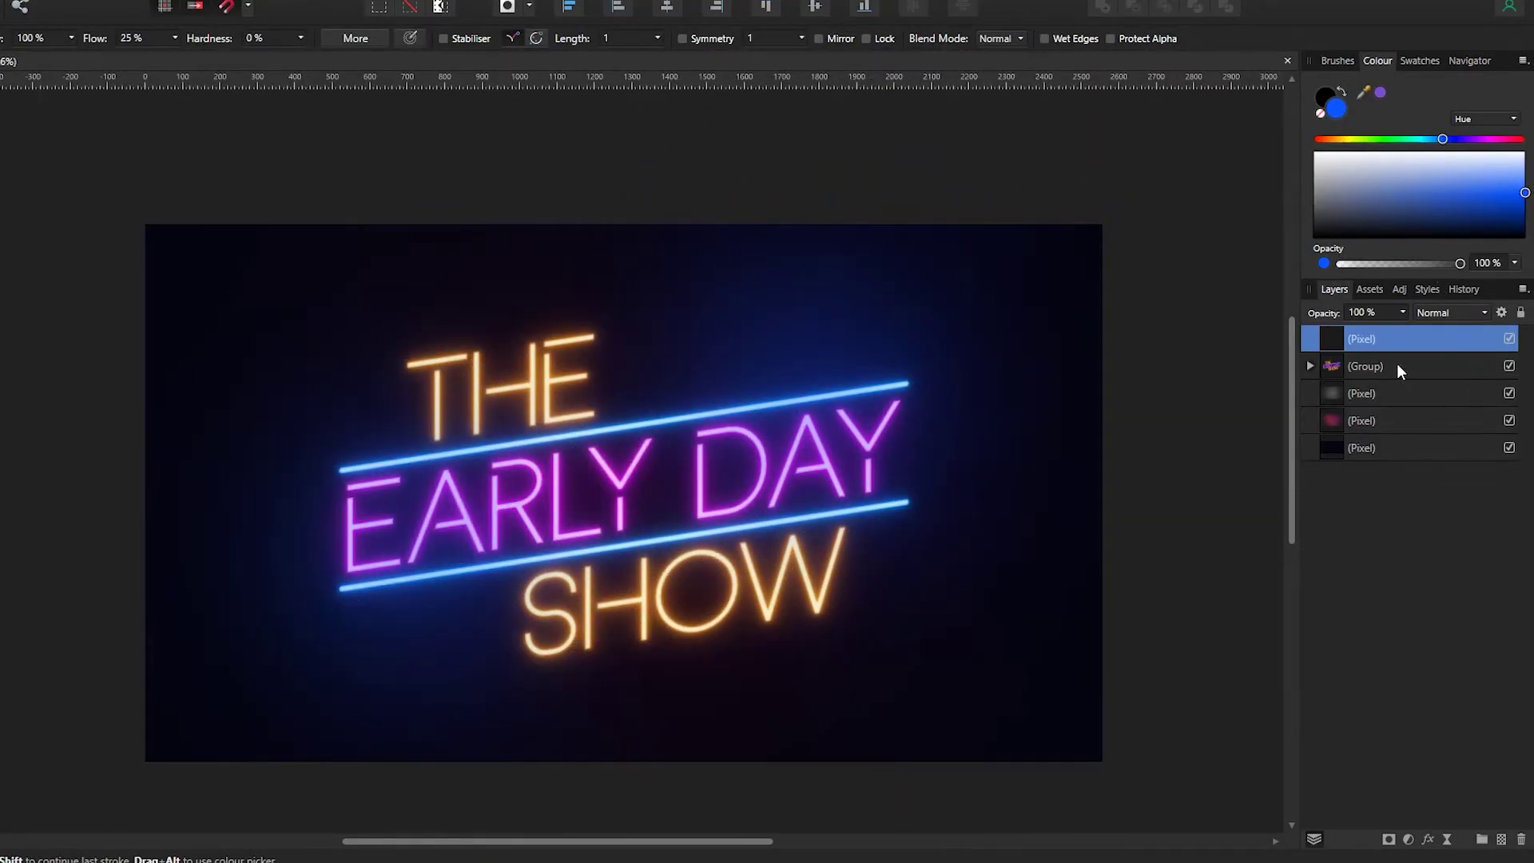
left_click(1450, 312)
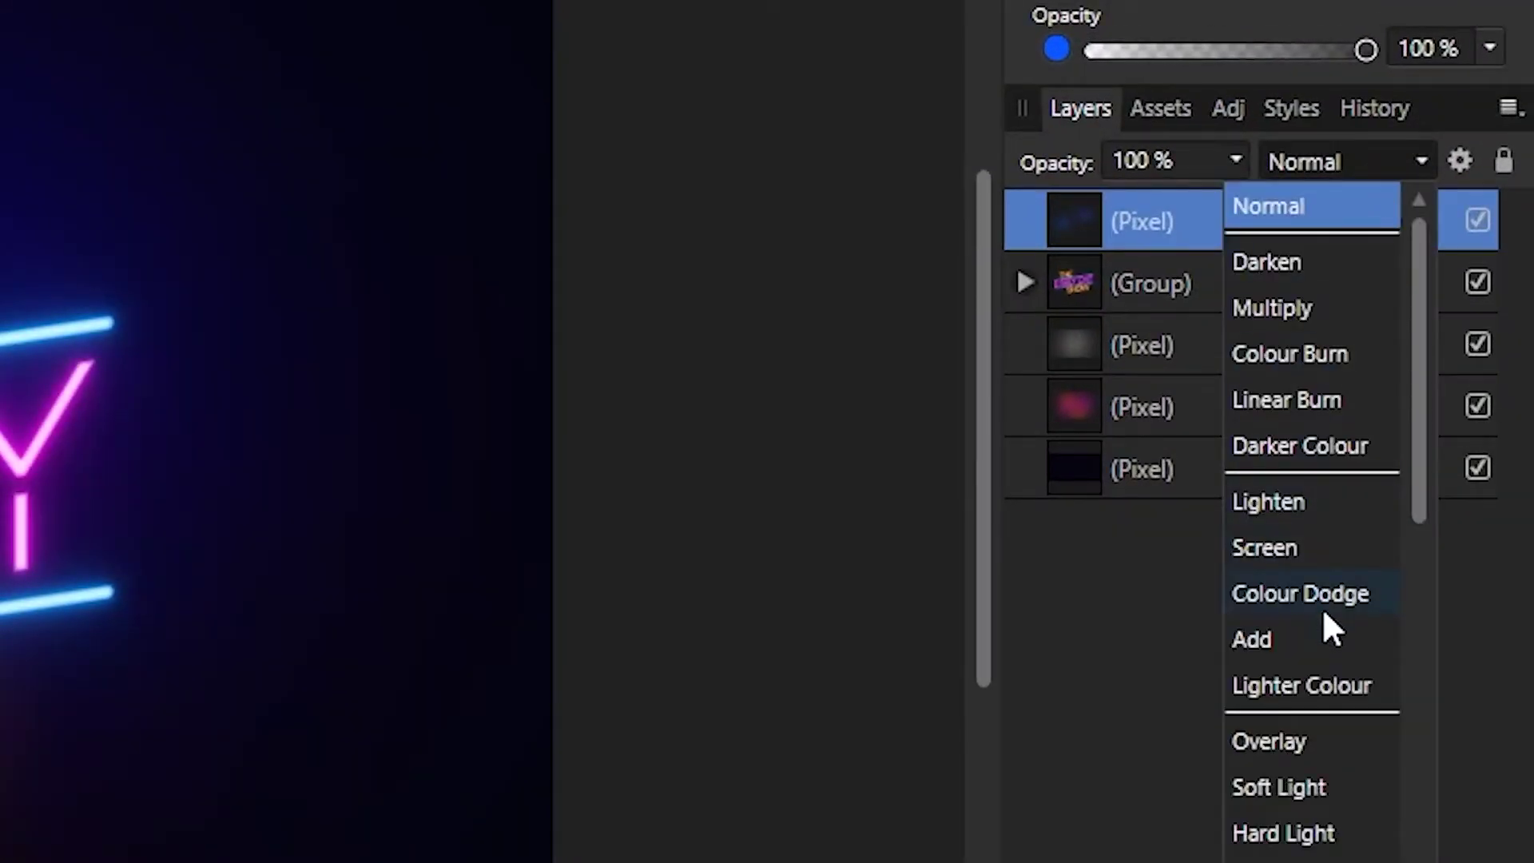
left_click(1322, 608)
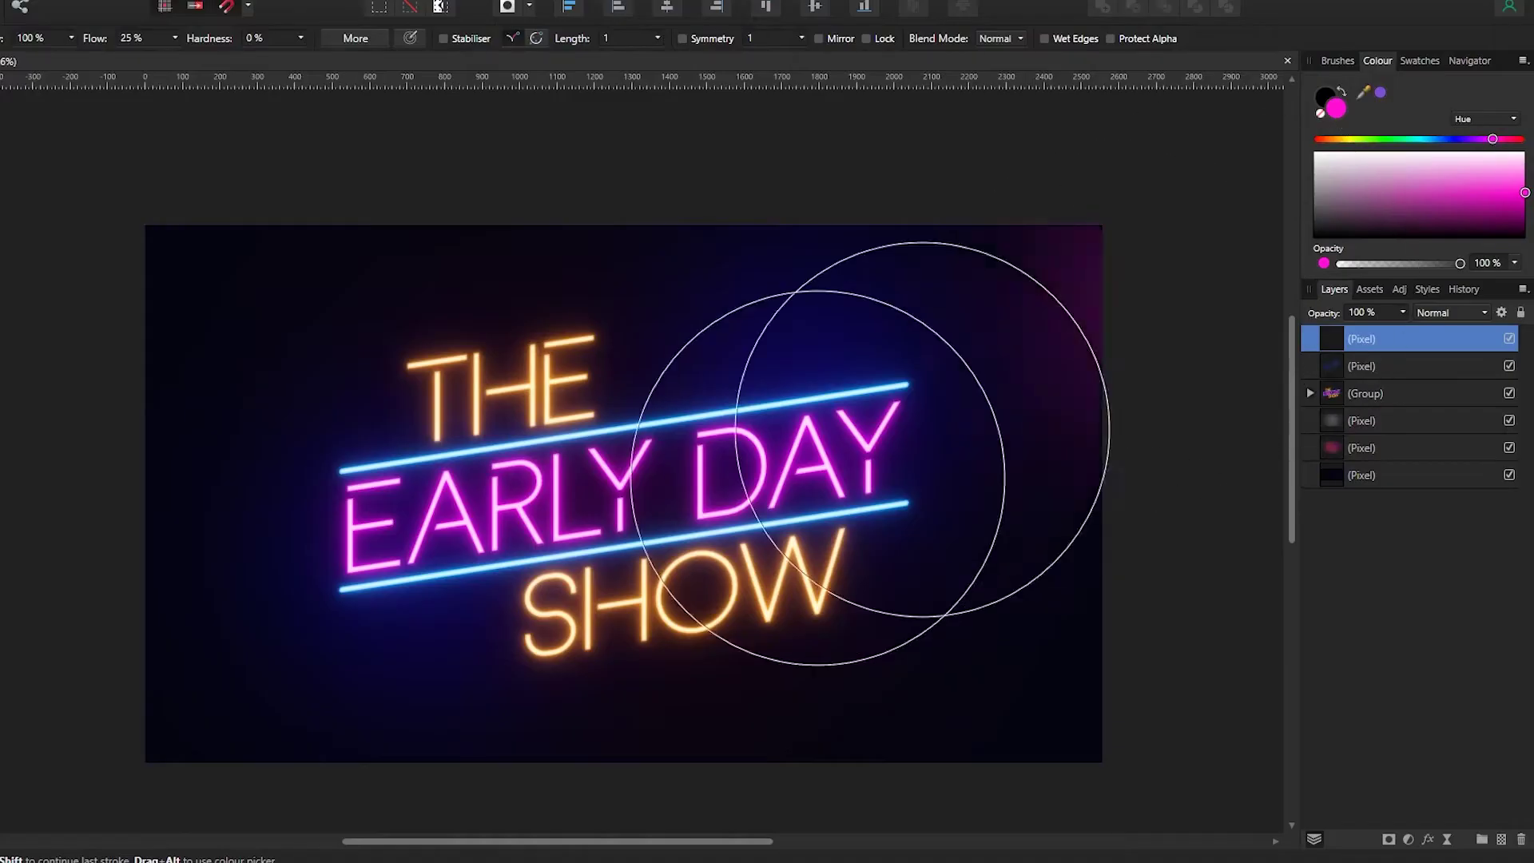
left_click(1450, 312)
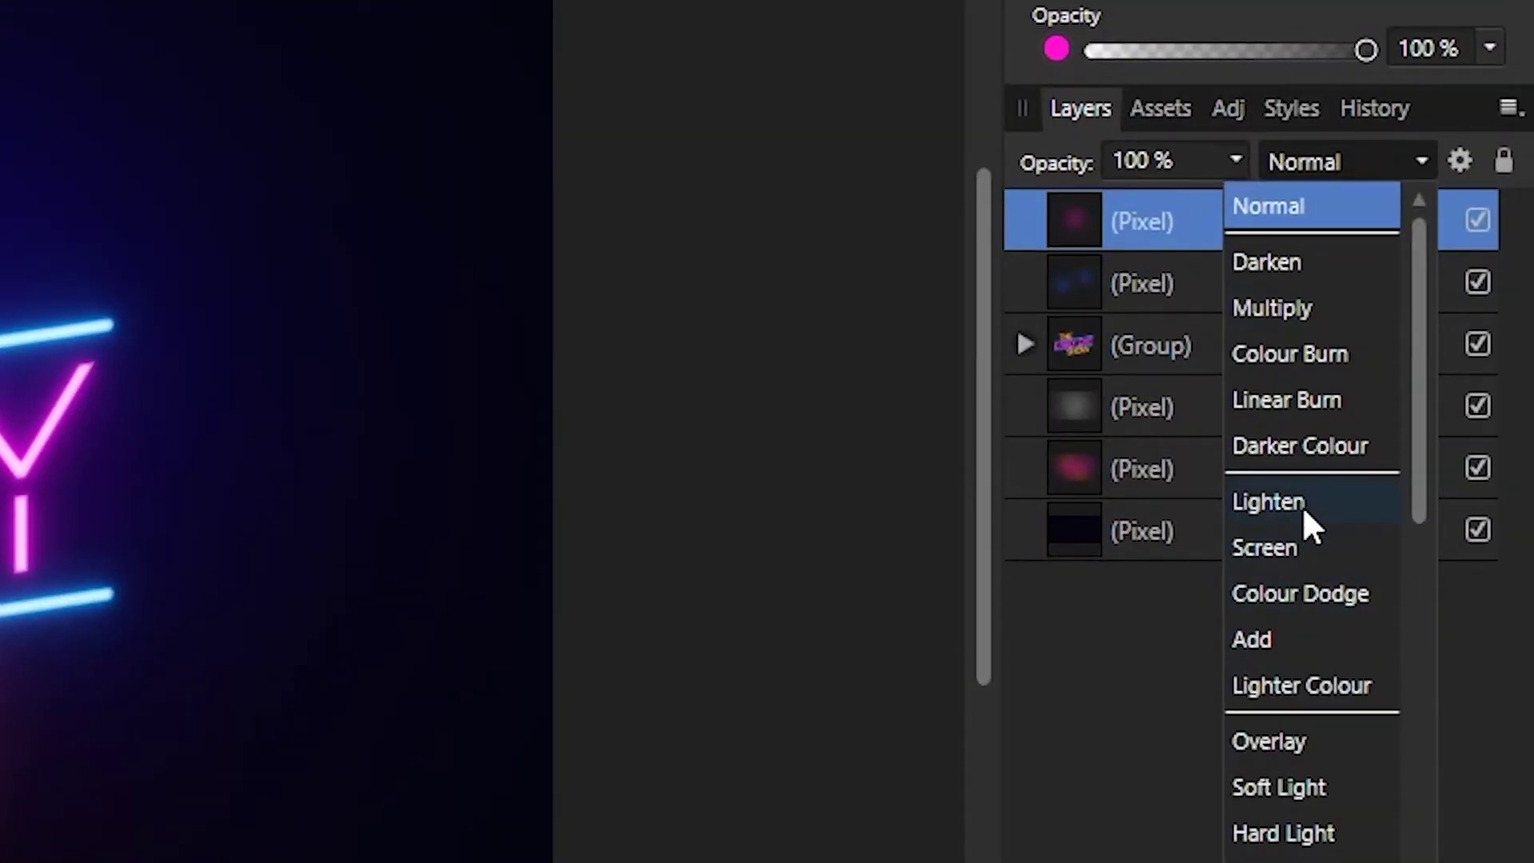
left_click(1269, 502)
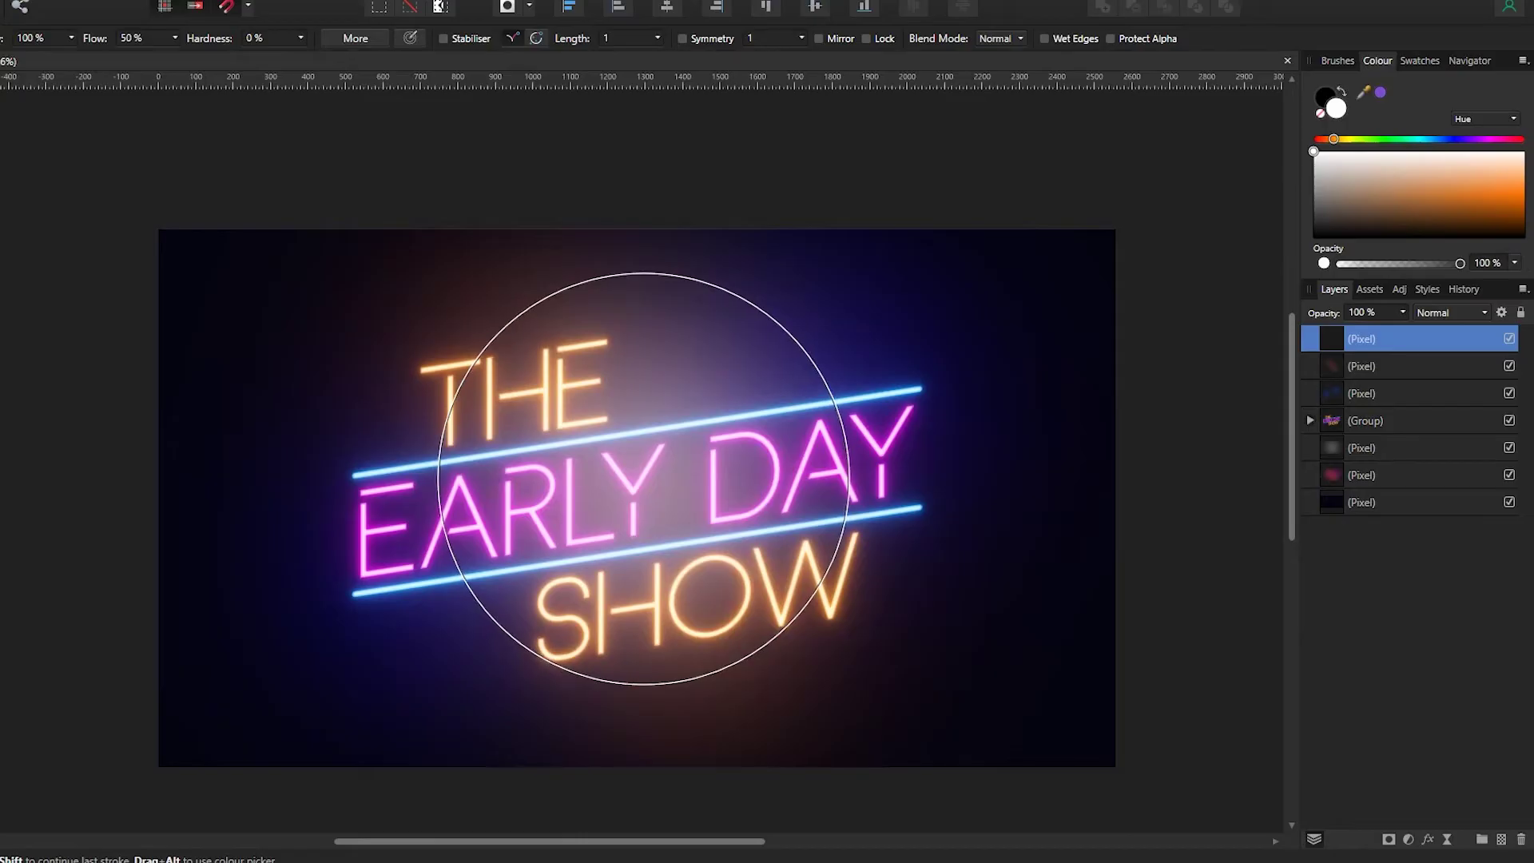
left_click(631, 383)
left_click(1328, 743)
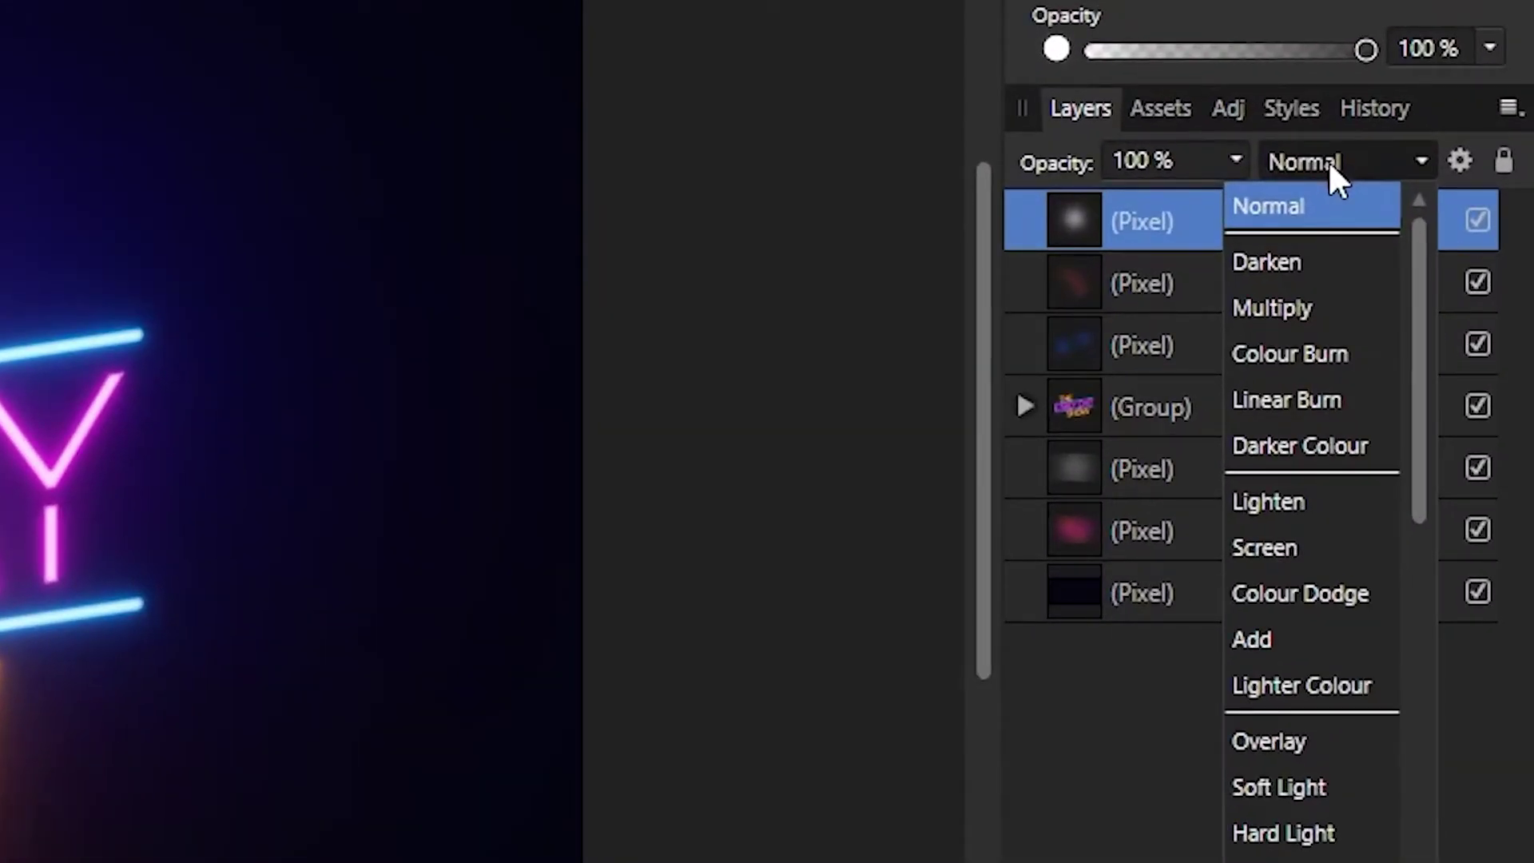
- Blend the white glow as Overlay, position the grunge textures, and group the four texture layers
left_click(1295, 741)
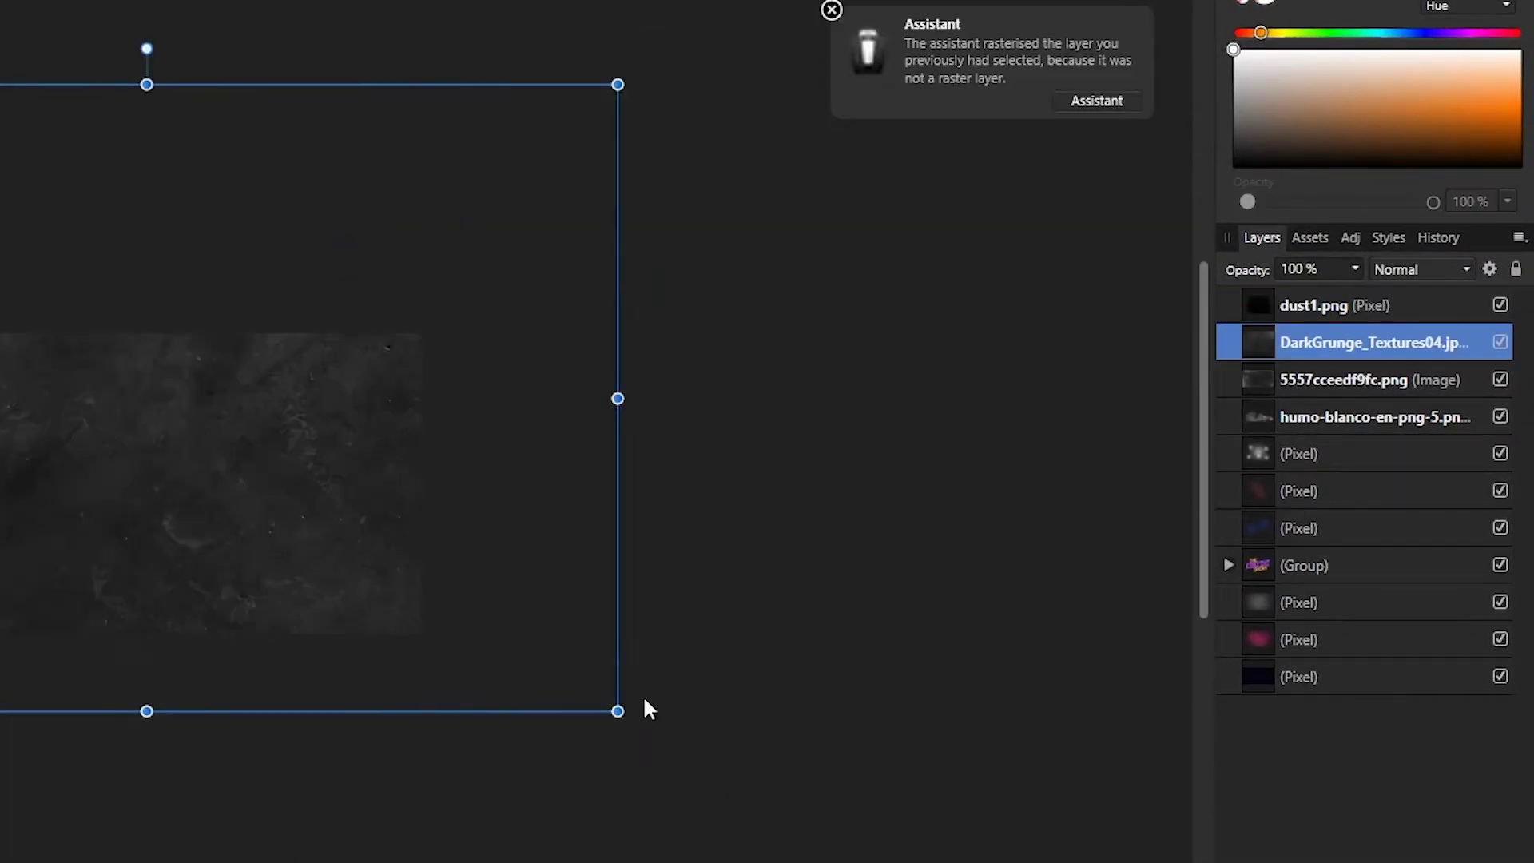
left_click_drag(1405, 330, 1372, 339)
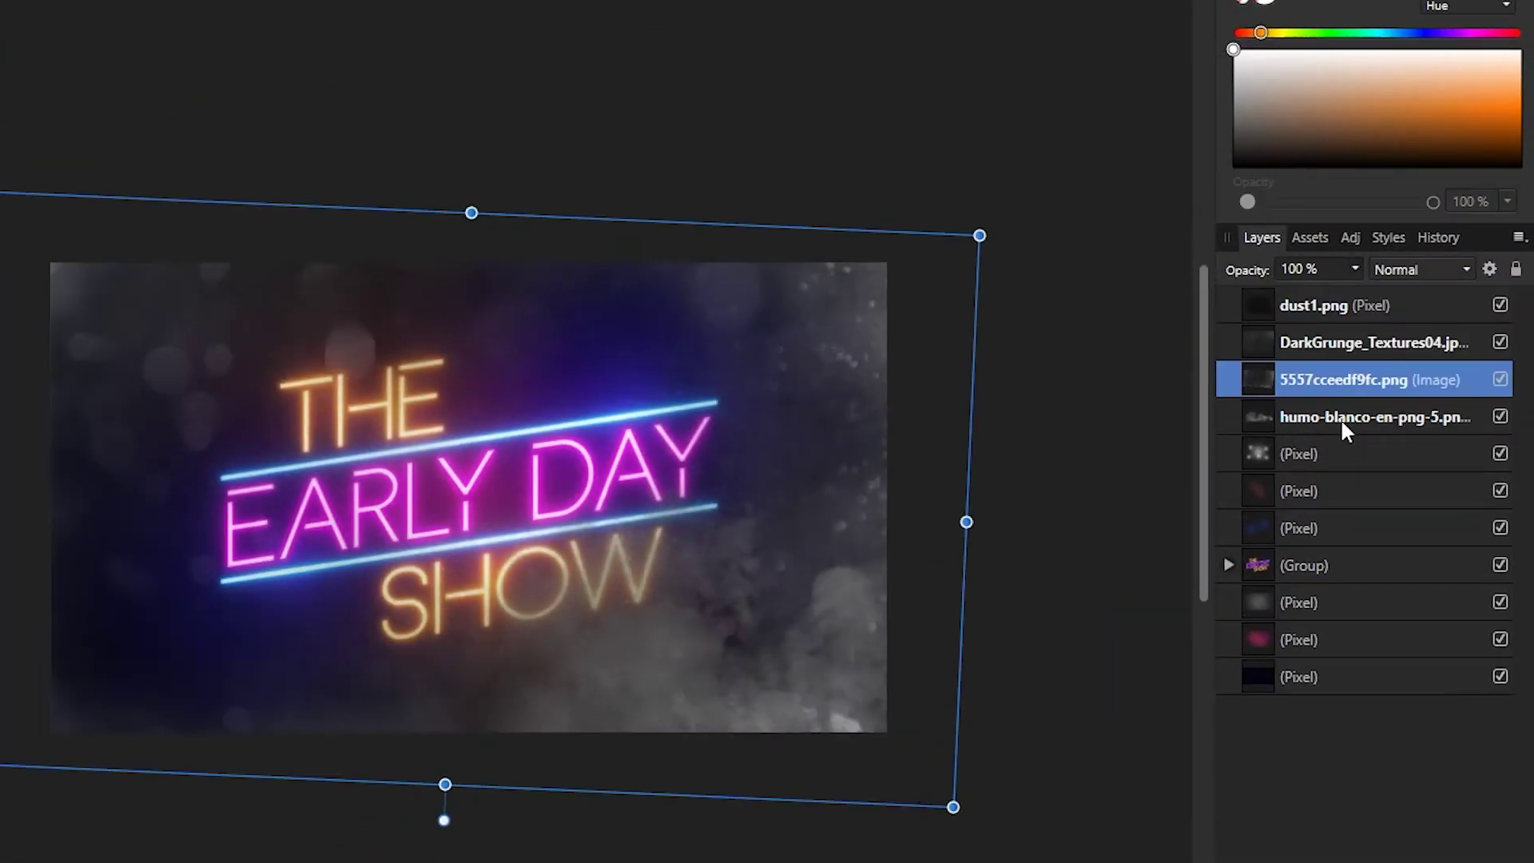
left_click(1359, 416, "shift")
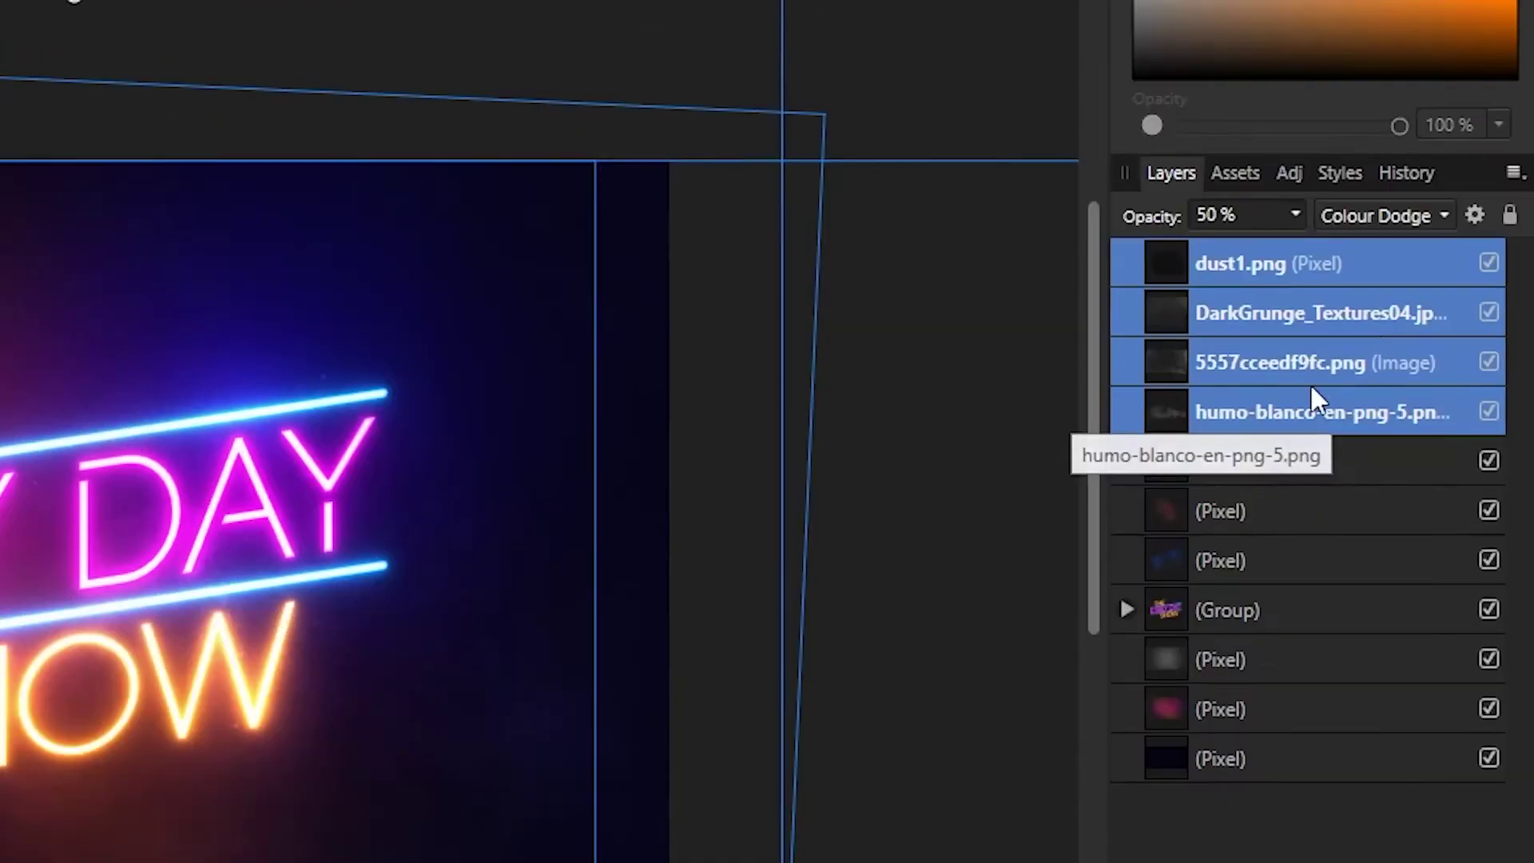
key("ctrl+g")
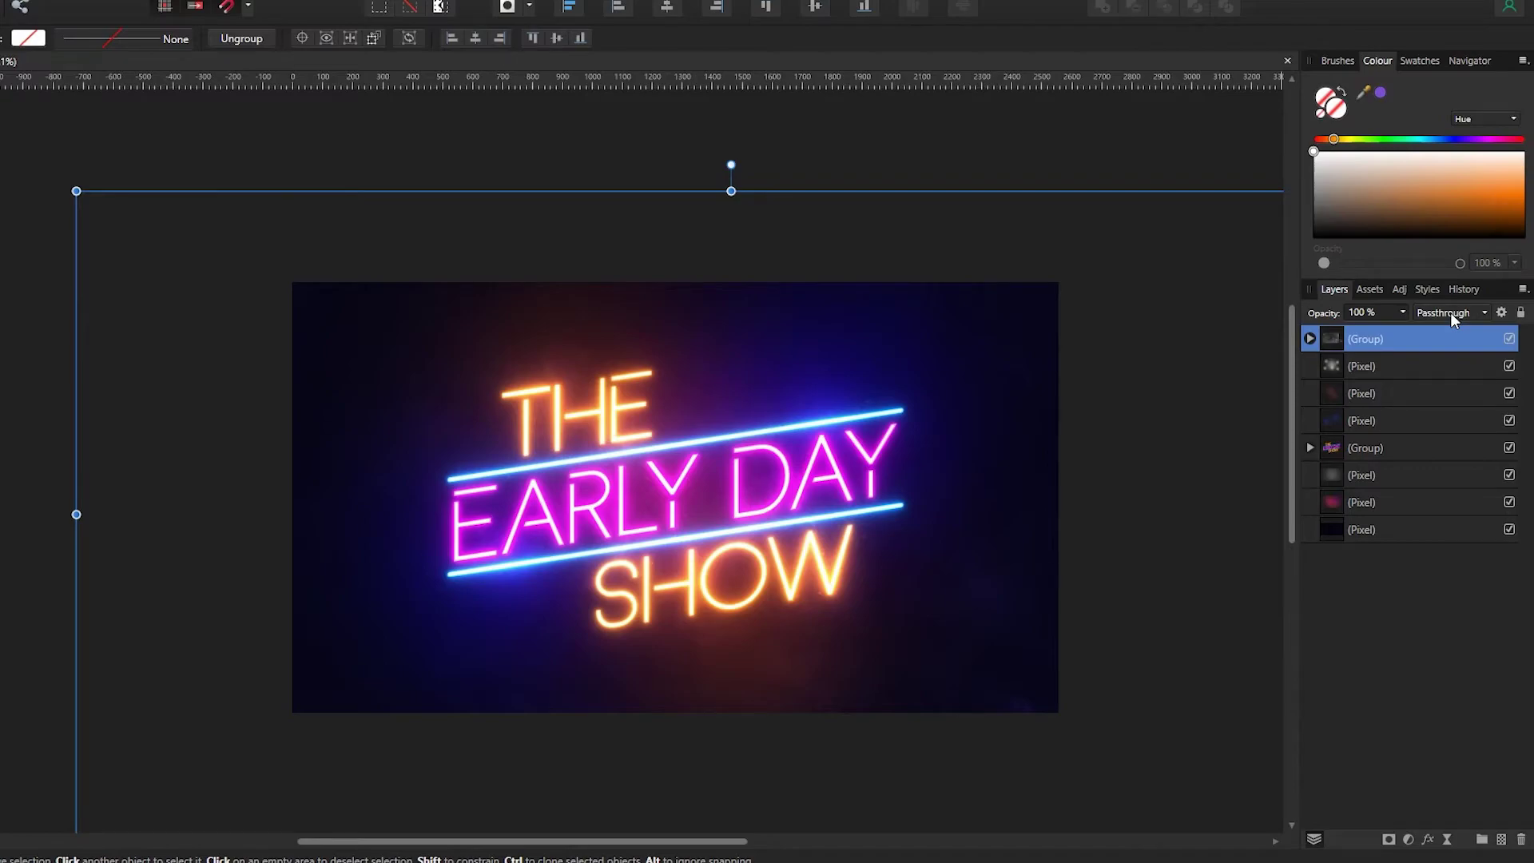